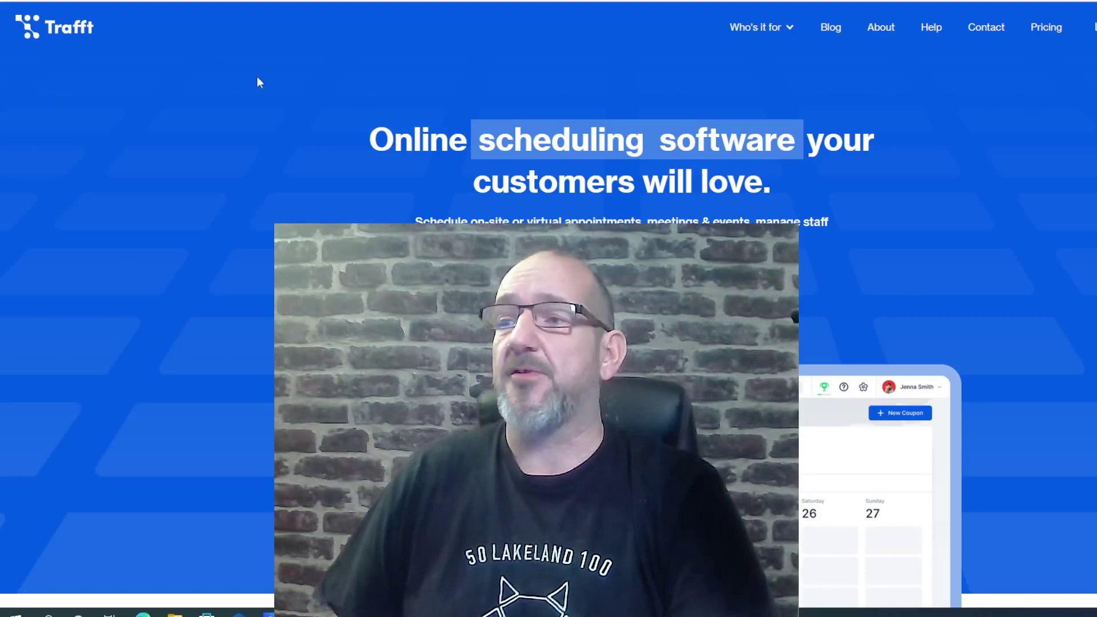
Step: Follow the Trafft deal link to reach the ZF Sports Therapy admin
{"action": "left_click", "coordinate": [362, 4]}
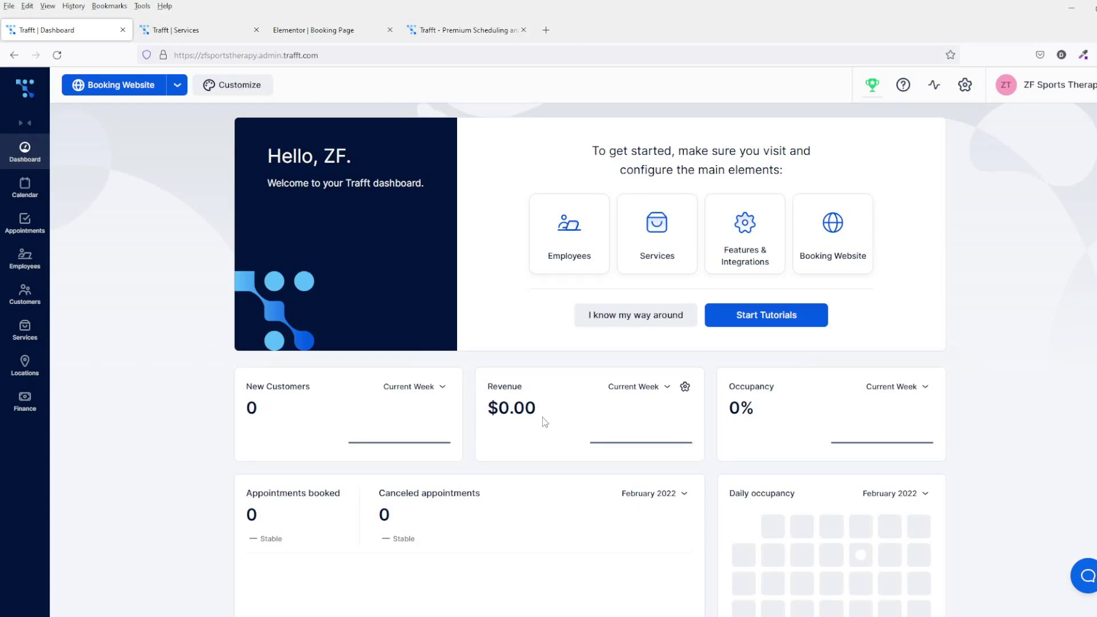
{"action": "scroll", "coordinate": [812, 420], "scroll_direction": "down", "scroll_amount": 3}
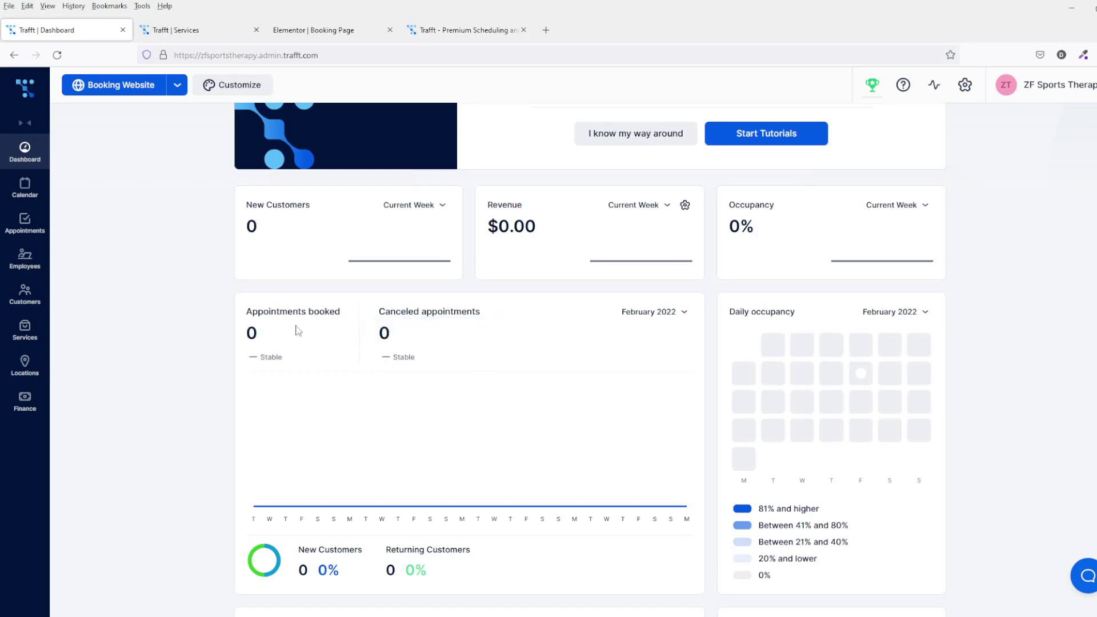
{"action": "scroll", "coordinate": [171, 461], "scroll_direction": "up", "scroll_amount": 3}
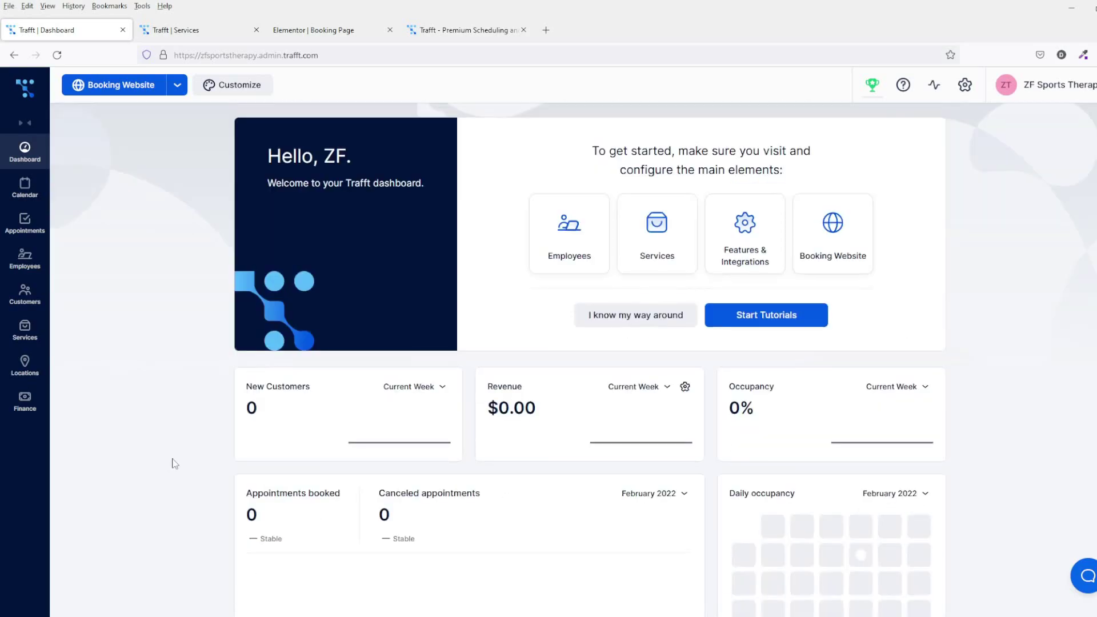
Step: Open Trafft settings and check the default time slot step choices without changing them
{"action": "left_click", "coordinate": [965, 86]}
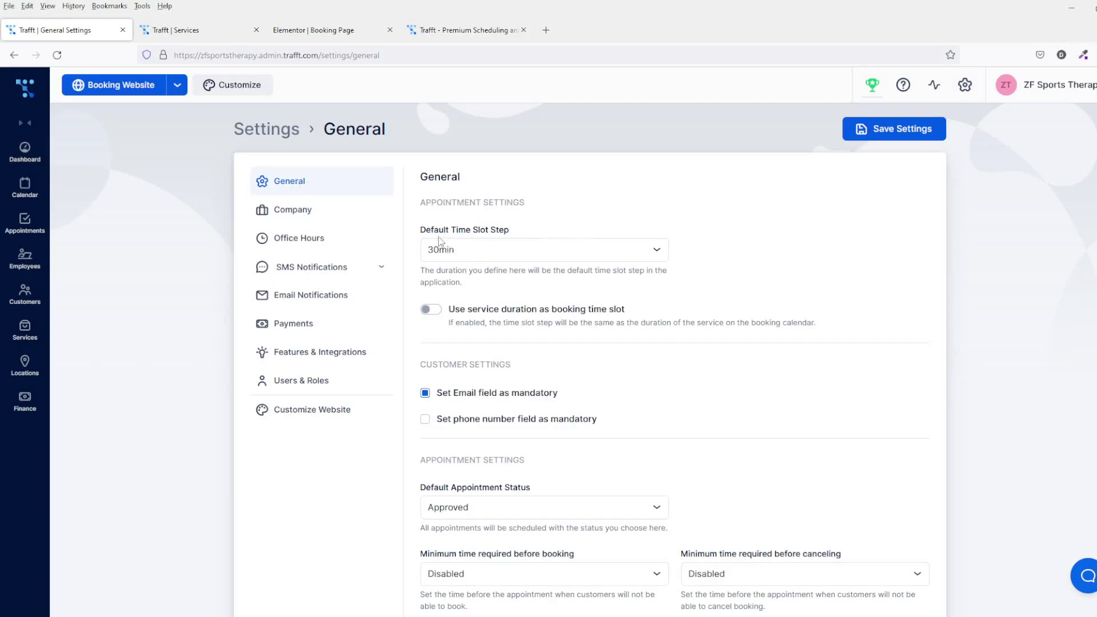
{"action": "left_click", "coordinate": [657, 252]}
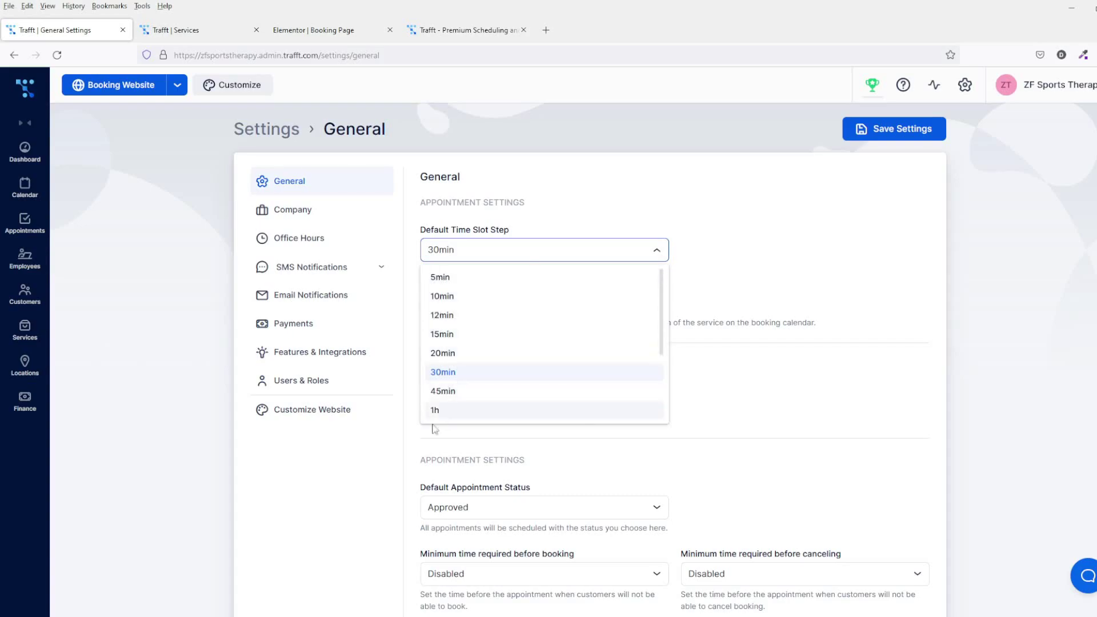
{"action": "left_click", "coordinate": [715, 244]}
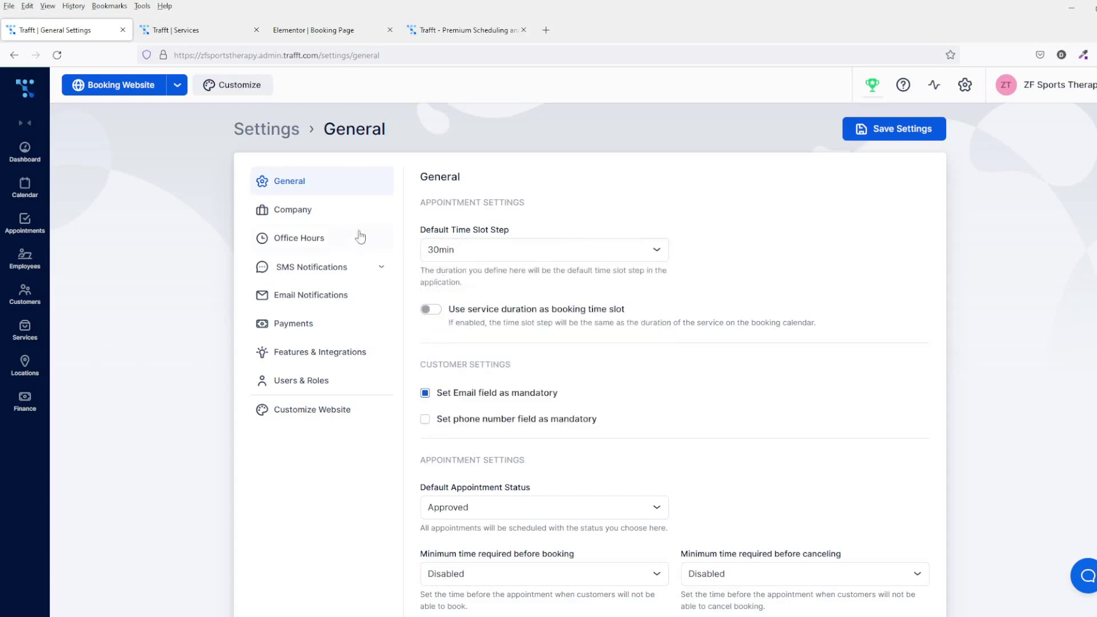
Step: Browse Company and Office Hours, then open SMS Settings under SMS Notifications
{"action": "left_click", "coordinate": [297, 214]}
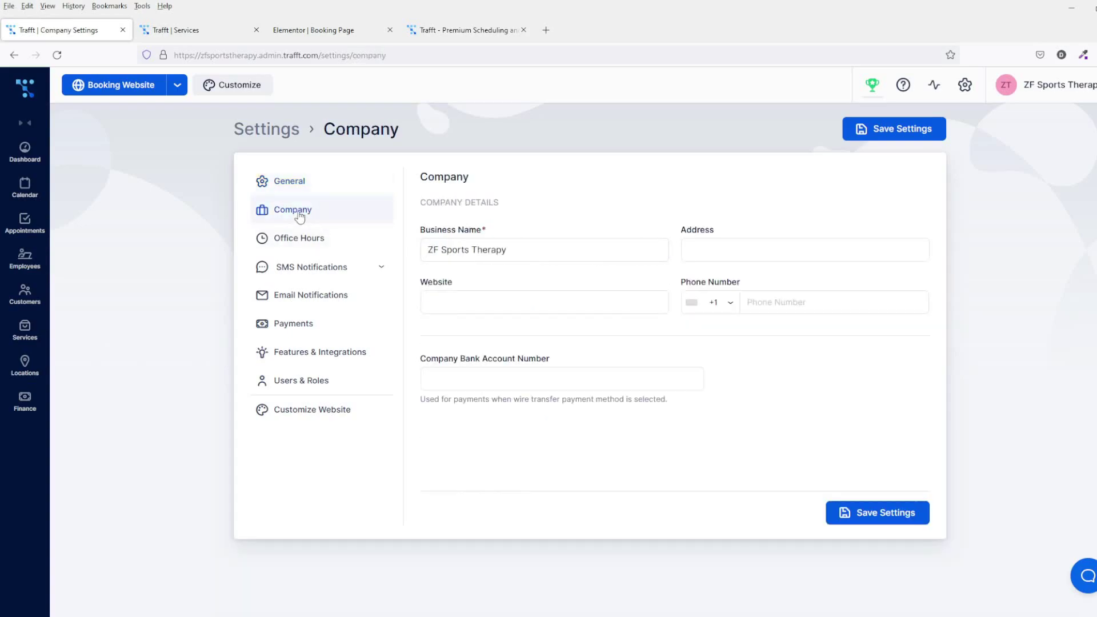
{"action": "left_click", "coordinate": [310, 243]}
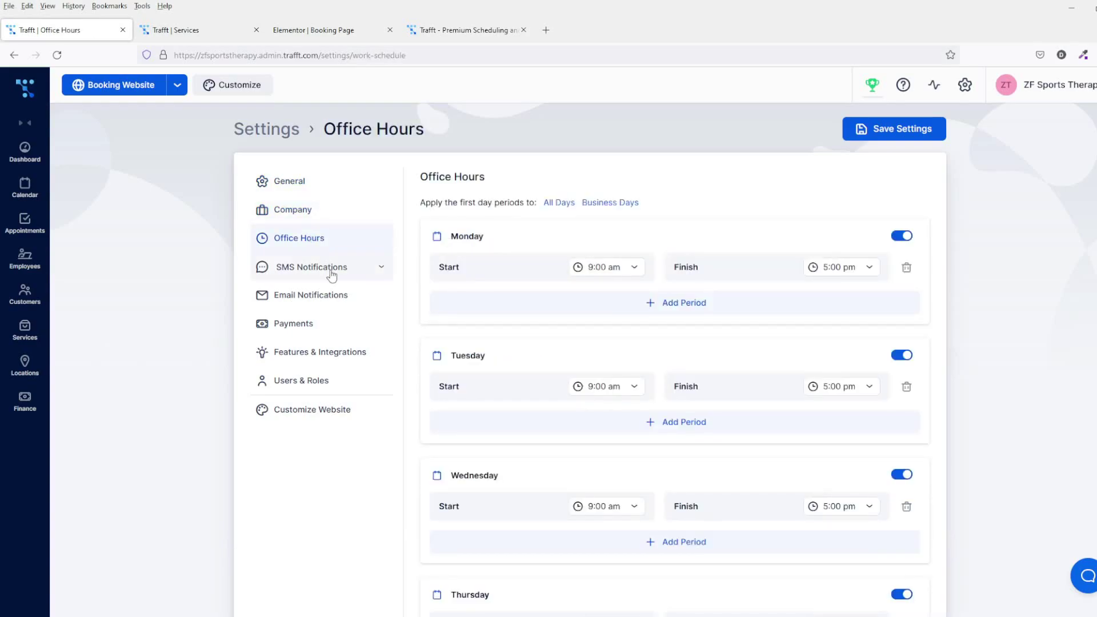
{"action": "left_click", "coordinate": [330, 268]}
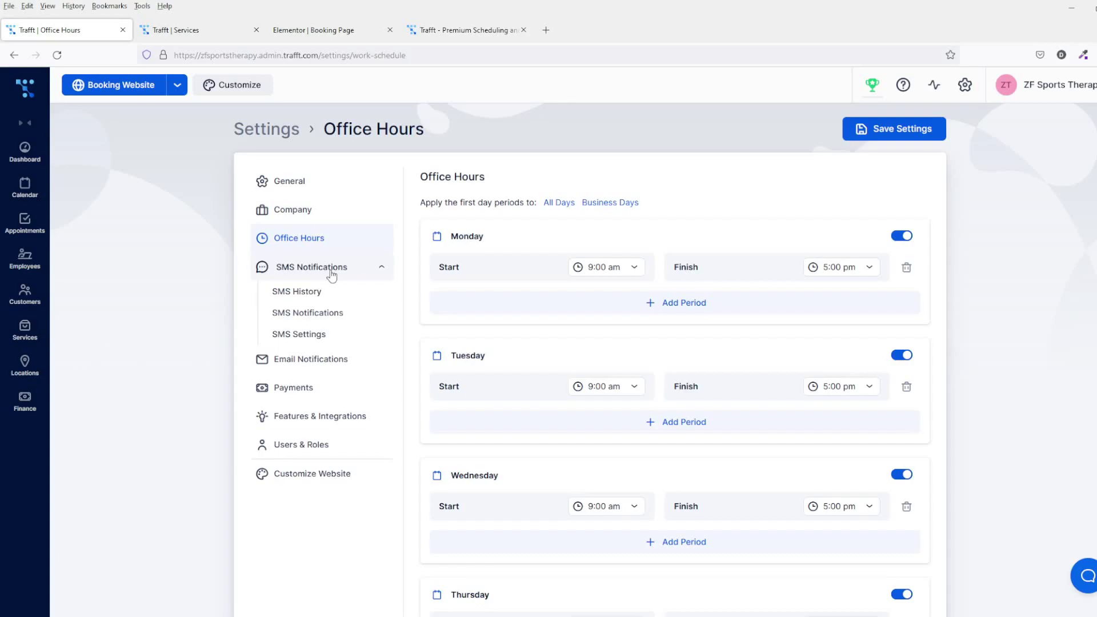
{"action": "left_click", "coordinate": [301, 334]}
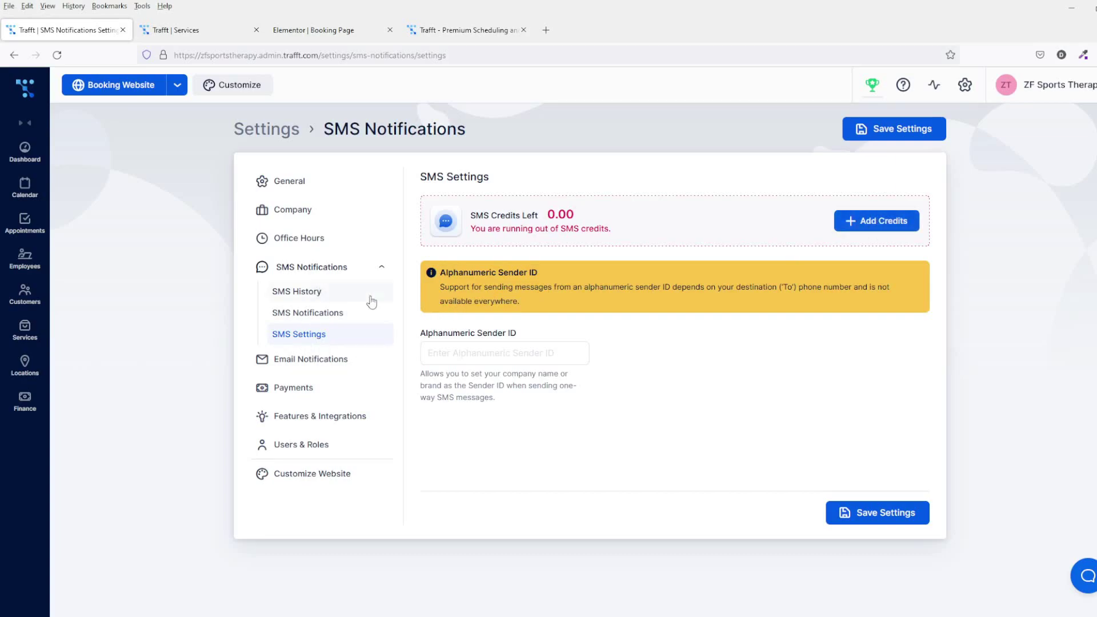
Step: Browse Email Notifications and Payments, then scroll the Features list showing Coupons and Custom Fields
{"action": "left_click", "coordinate": [382, 270]}
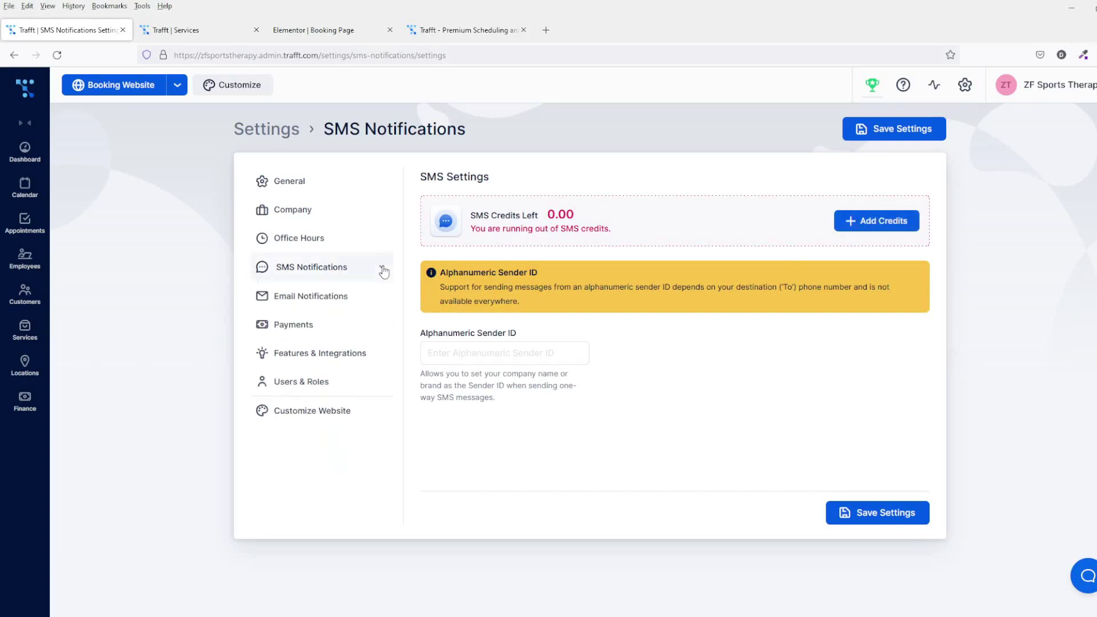
{"action": "left_click", "coordinate": [311, 297]}
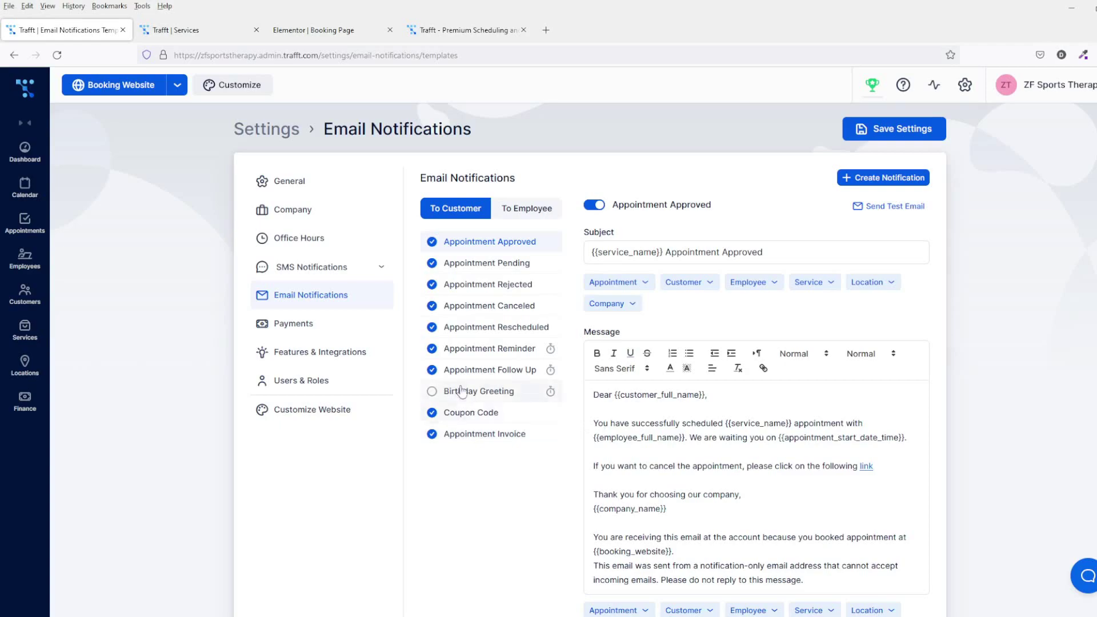
{"action": "left_click", "coordinate": [294, 324]}
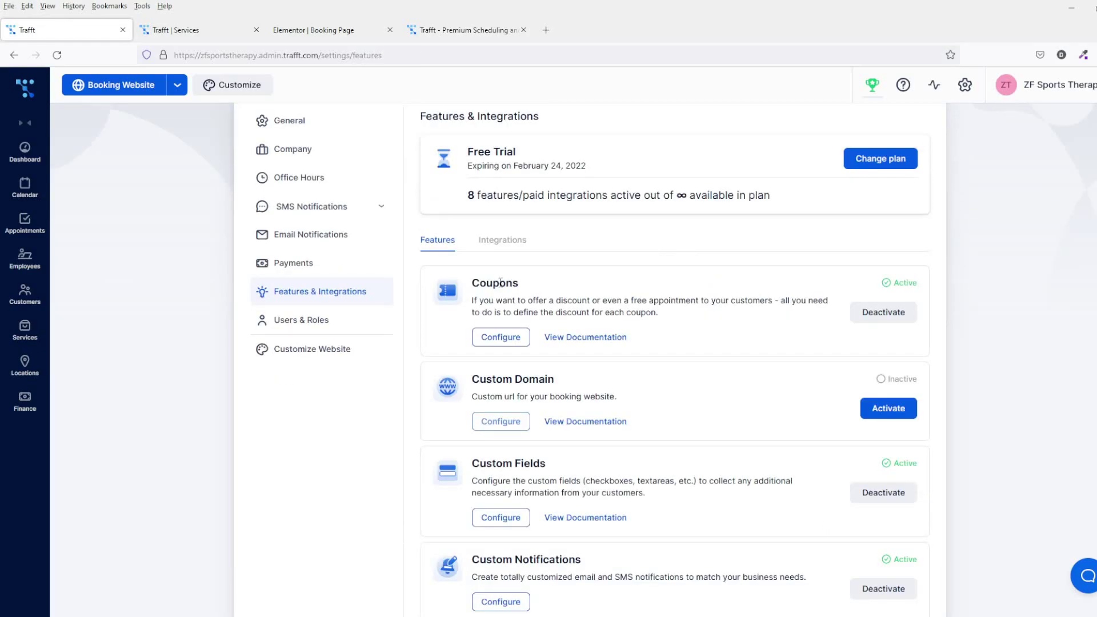
{"action": "scroll", "coordinate": [721, 336], "scroll_direction": "down", "scroll_amount": 2}
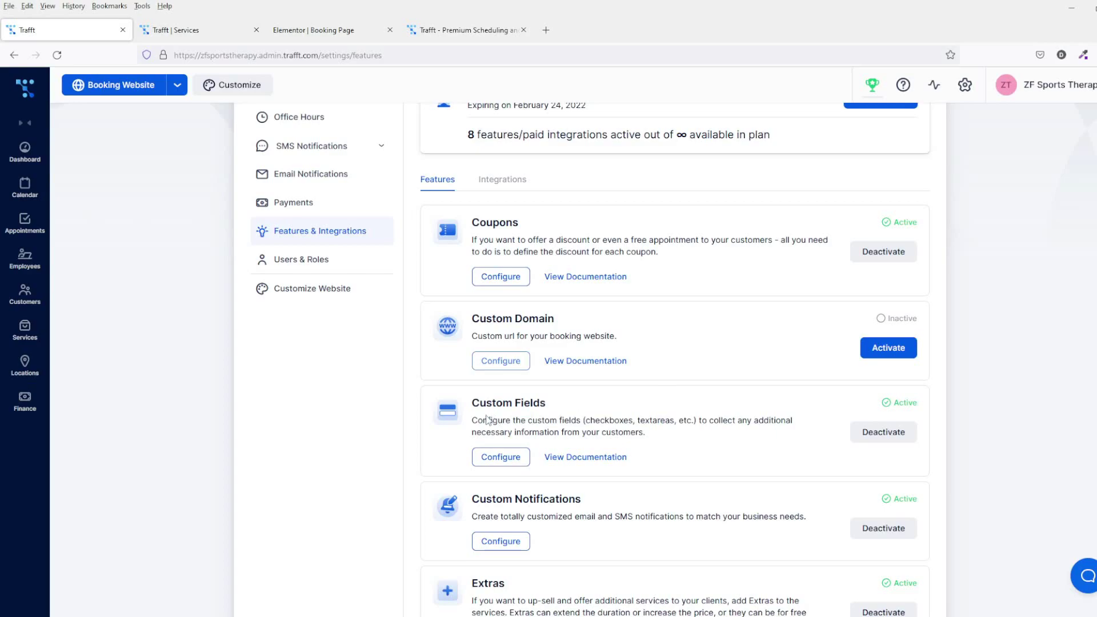
{"action": "scroll", "coordinate": [742, 388], "scroll_direction": "down", "scroll_amount": 2}
{"action": "scroll", "coordinate": [742, 389], "scroll_direction": "down", "scroll_amount": 3}
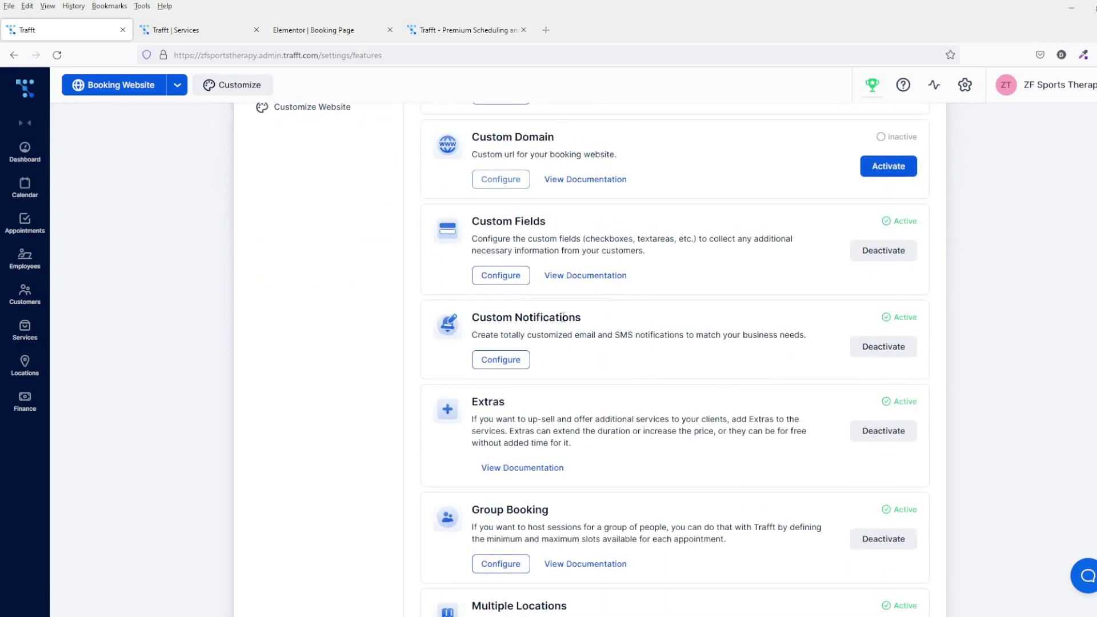
{"action": "scroll", "coordinate": [720, 382], "scroll_direction": "down", "scroll_amount": 5}
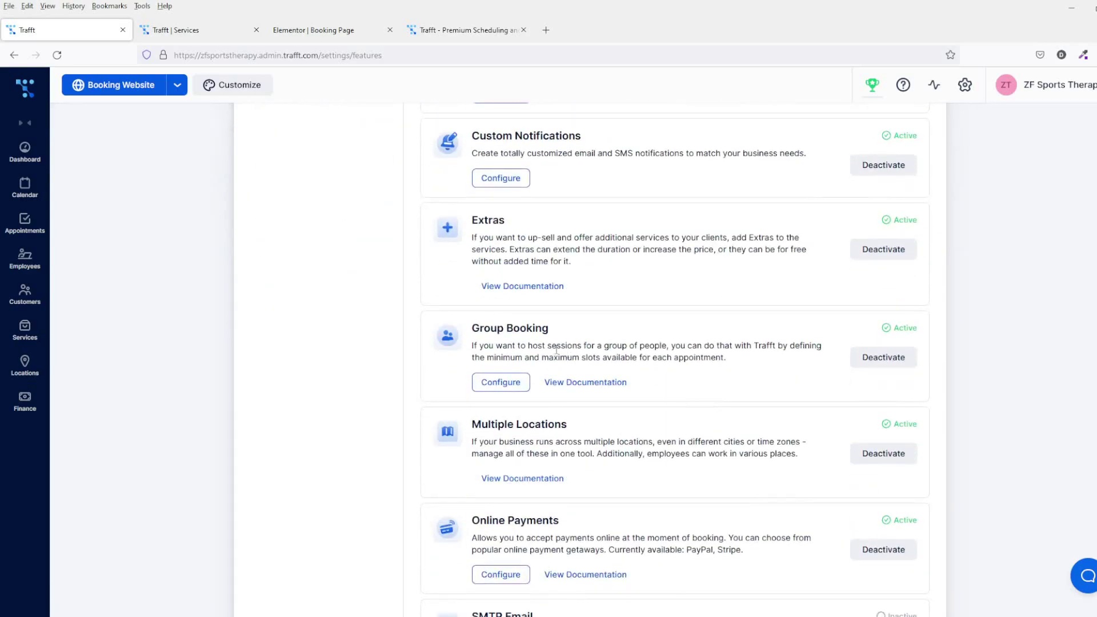
{"action": "scroll", "coordinate": [723, 399], "scroll_direction": "up", "scroll_amount": 13}
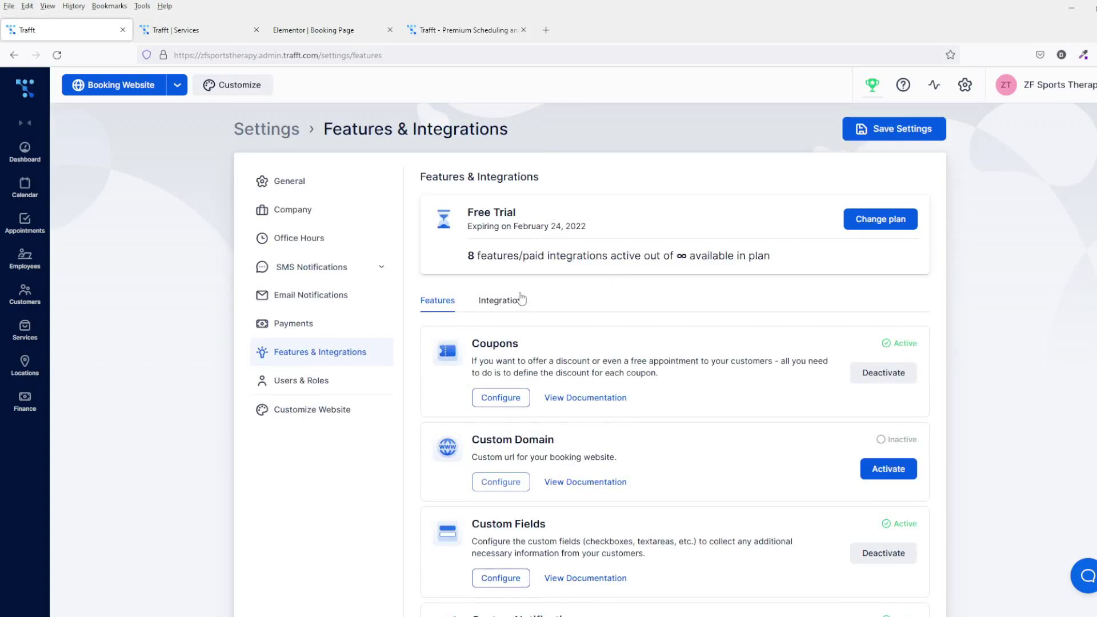
Step: Scroll through the Integrations list, then view the empty February 2022 calendar
{"action": "left_click", "coordinate": [512, 304]}
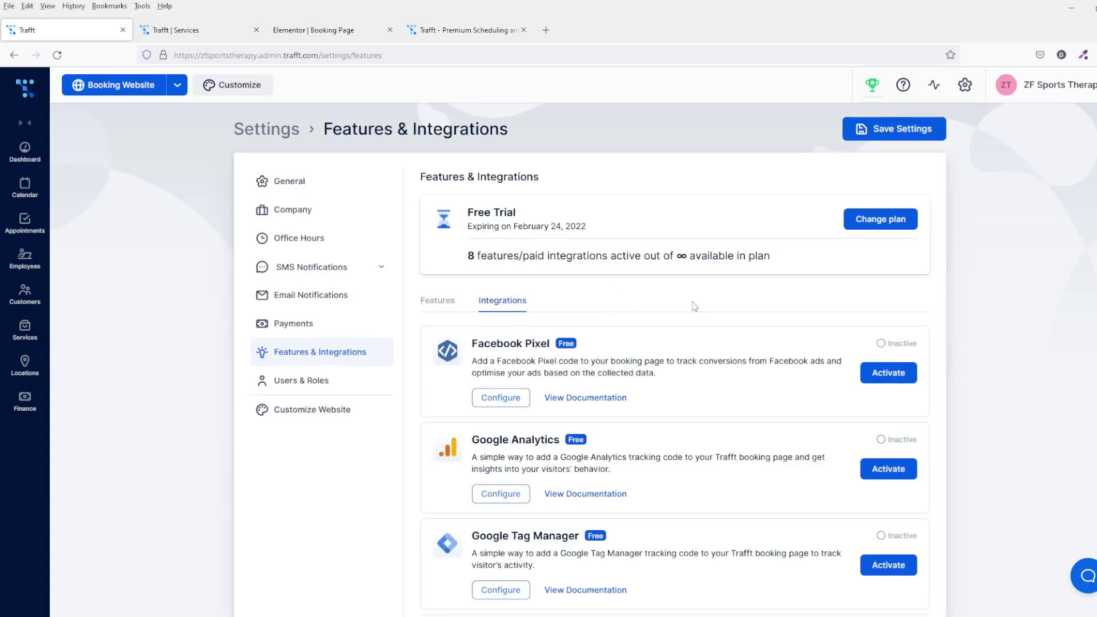
{"action": "scroll", "coordinate": [693, 302], "scroll_direction": "down", "scroll_amount": 2}
{"action": "scroll", "coordinate": [693, 302], "scroll_direction": "down", "scroll_amount": 4}
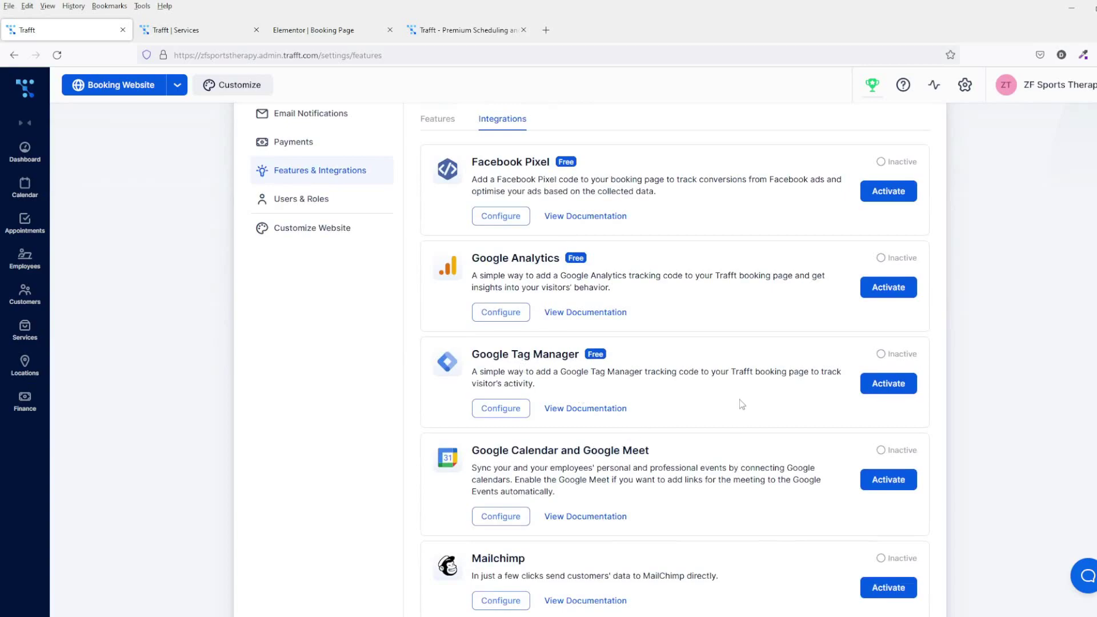
{"action": "scroll", "coordinate": [742, 399], "scroll_direction": "down", "scroll_amount": 3}
{"action": "scroll", "coordinate": [797, 381], "scroll_direction": "down", "scroll_amount": 5}
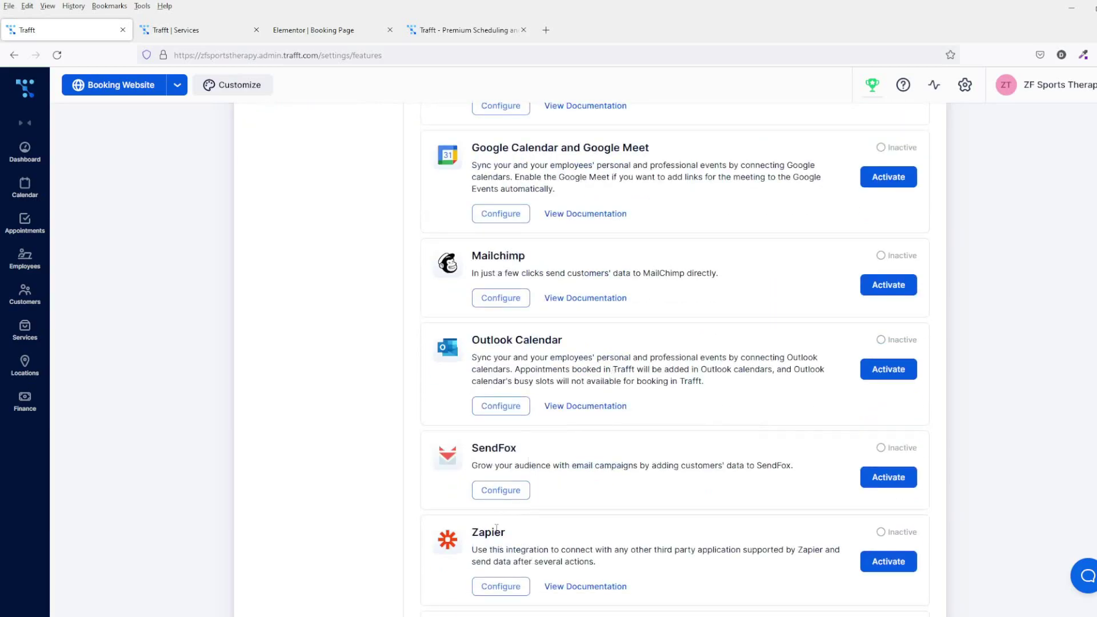
{"action": "scroll", "coordinate": [705, 426], "scroll_direction": "down", "scroll_amount": 1}
{"action": "scroll", "coordinate": [707, 424], "scroll_direction": "down", "scroll_amount": 2}
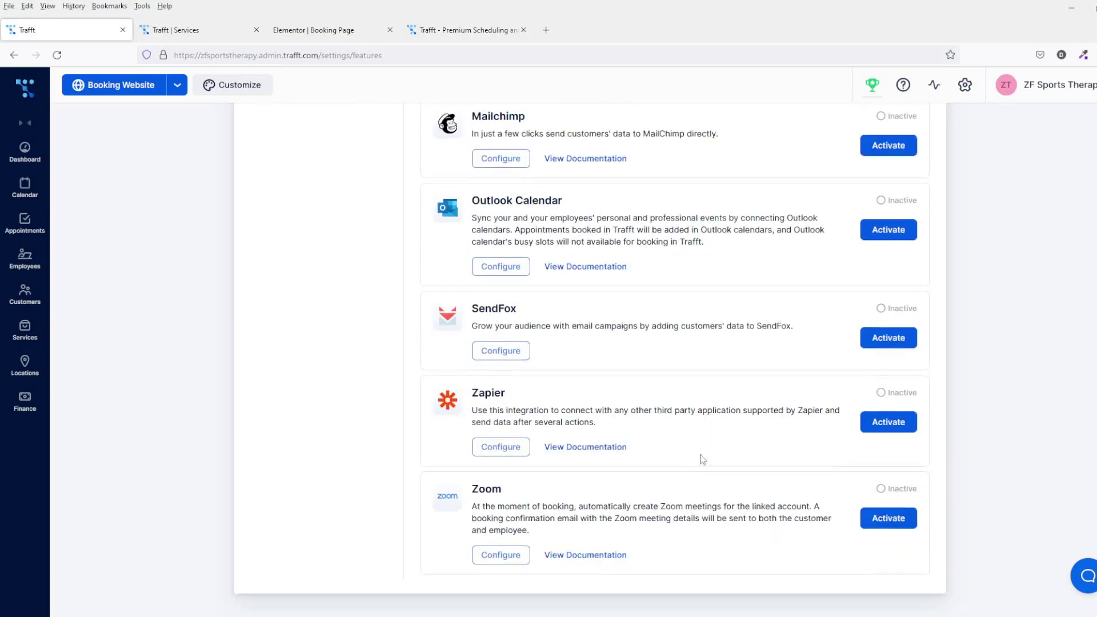
{"action": "scroll", "coordinate": [702, 458], "scroll_direction": "up", "scroll_amount": 3}
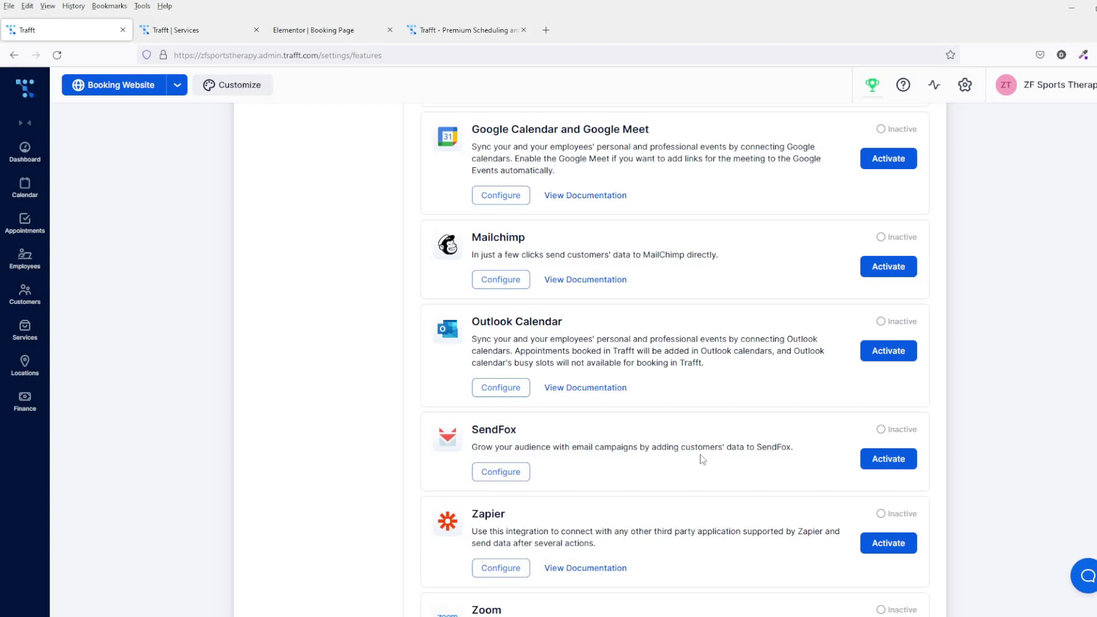
{"action": "scroll", "coordinate": [703, 459], "scroll_direction": "down", "scroll_amount": 3}
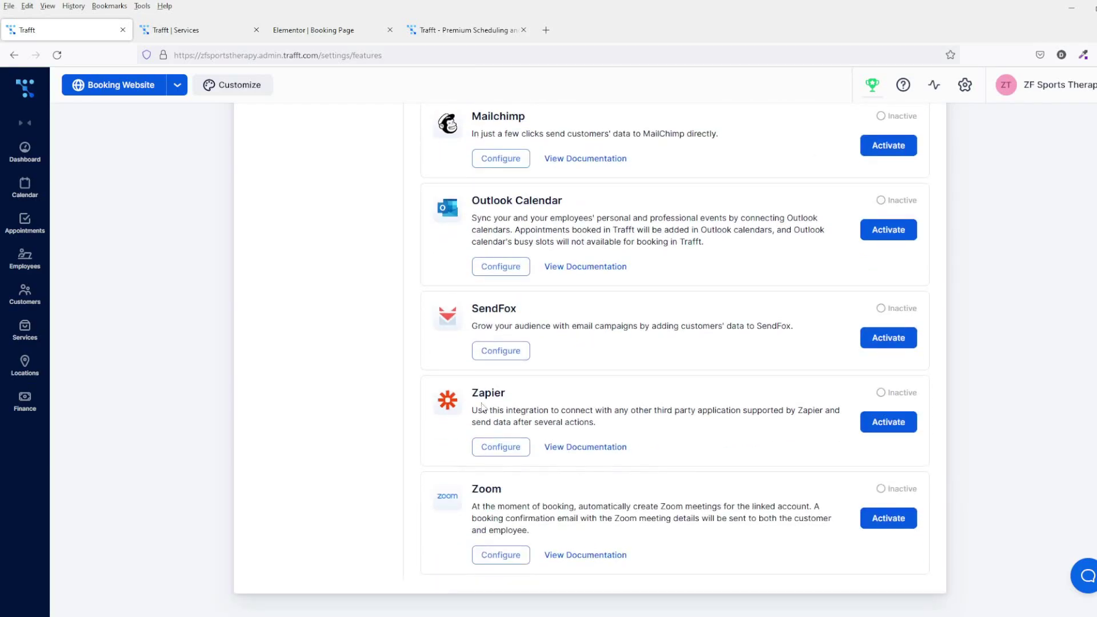
{"action": "scroll", "coordinate": [565, 397], "scroll_direction": "up", "scroll_amount": 10}
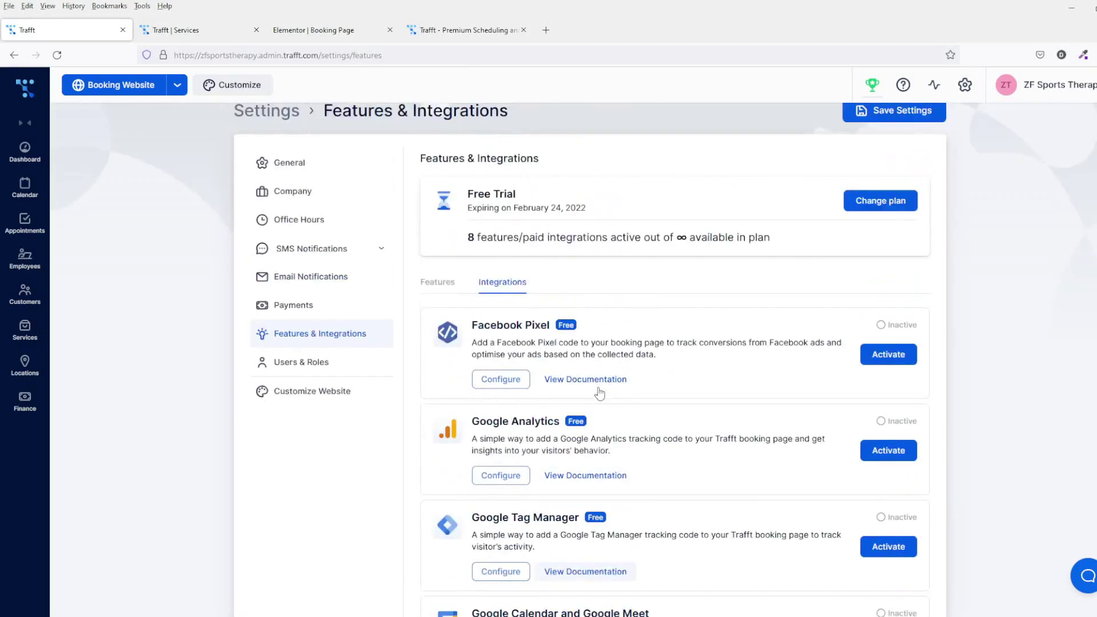
{"action": "left_click", "coordinate": [26, 189]}
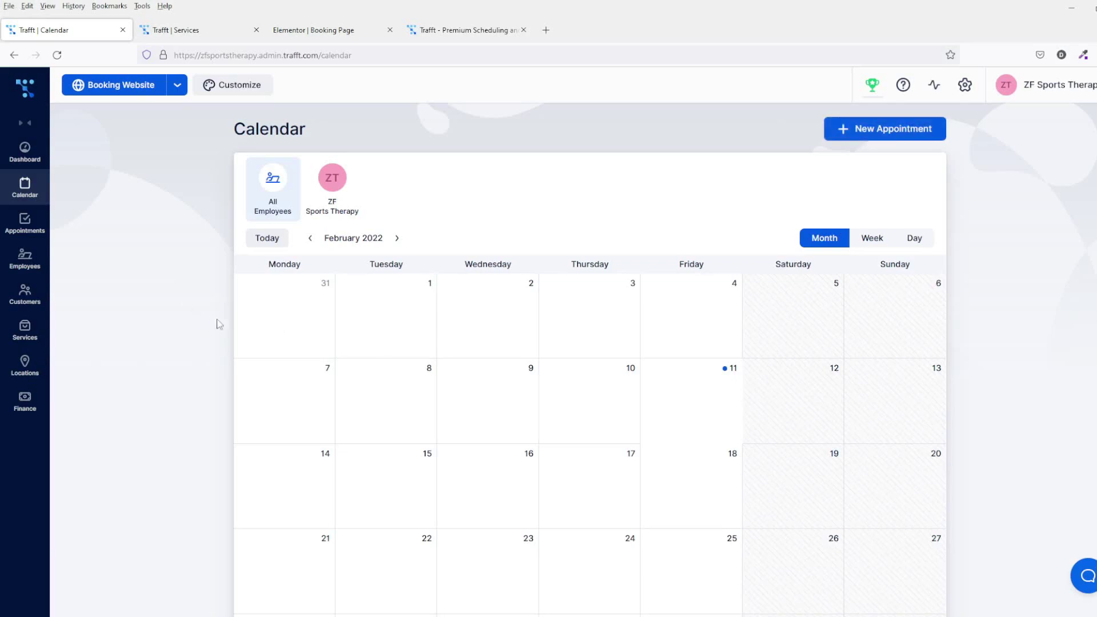
Step: View the Appointments list, then the Employees list with ZF Sports Therapy marked Available
{"action": "left_click", "coordinate": [24, 223]}
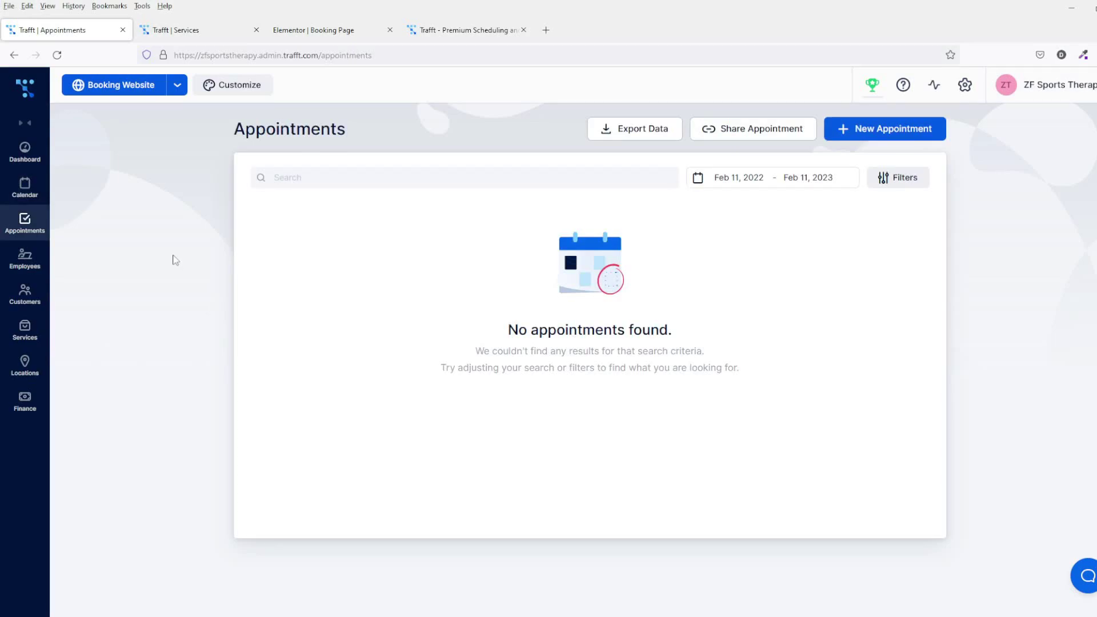
{"action": "left_click", "coordinate": [11, 264]}
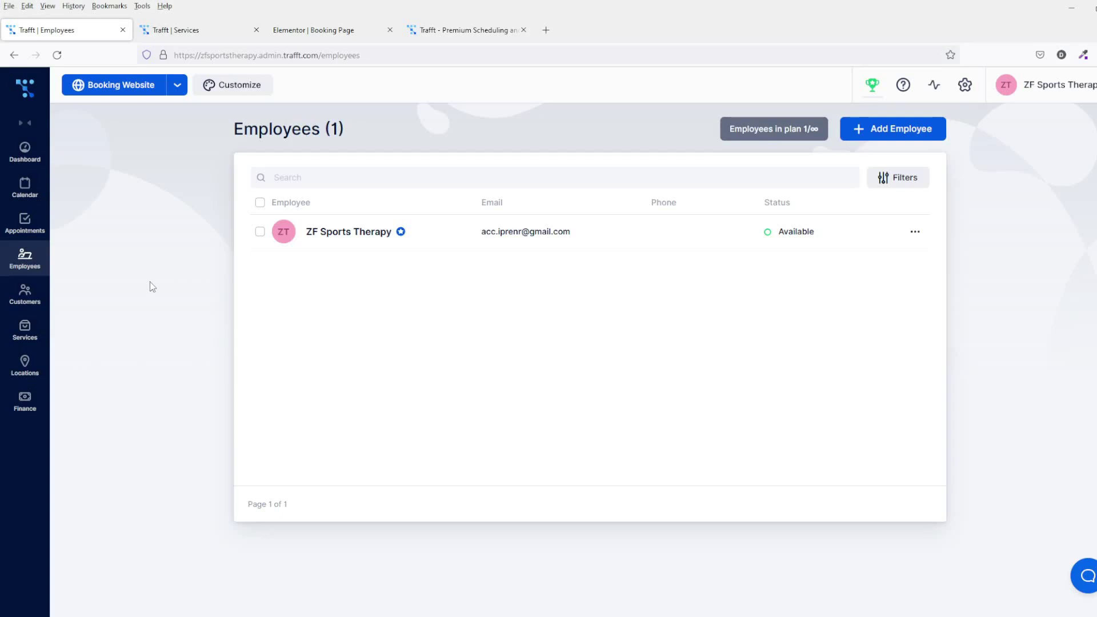
Step: Review Customers and the four Services, then view the empty Locations page
{"action": "left_click", "coordinate": [30, 300]}
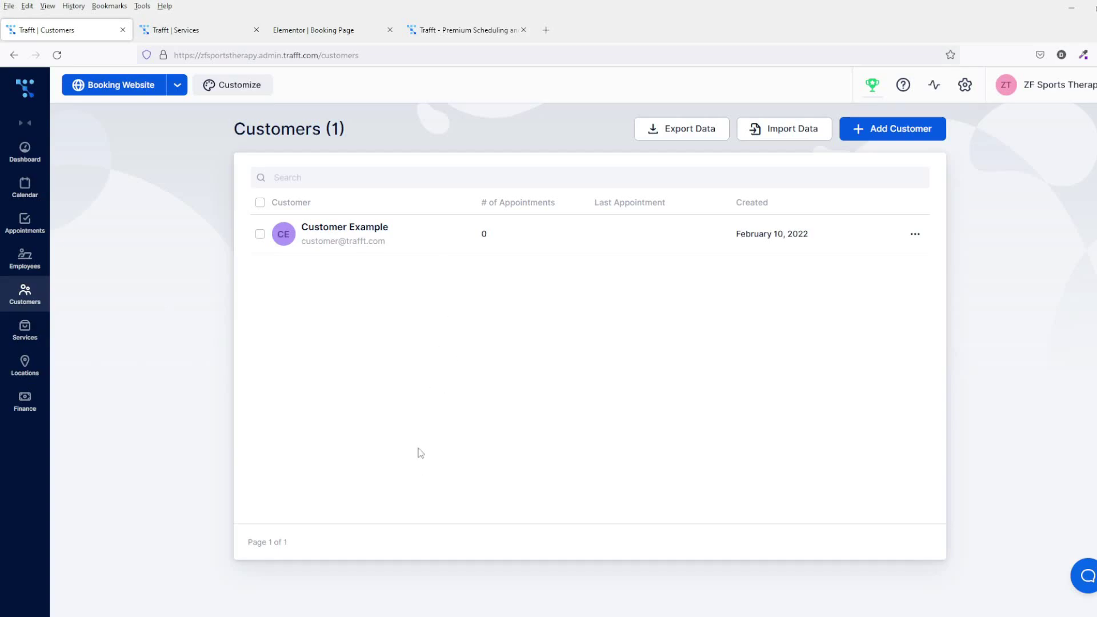
{"action": "key", "text": "alt+Left"}
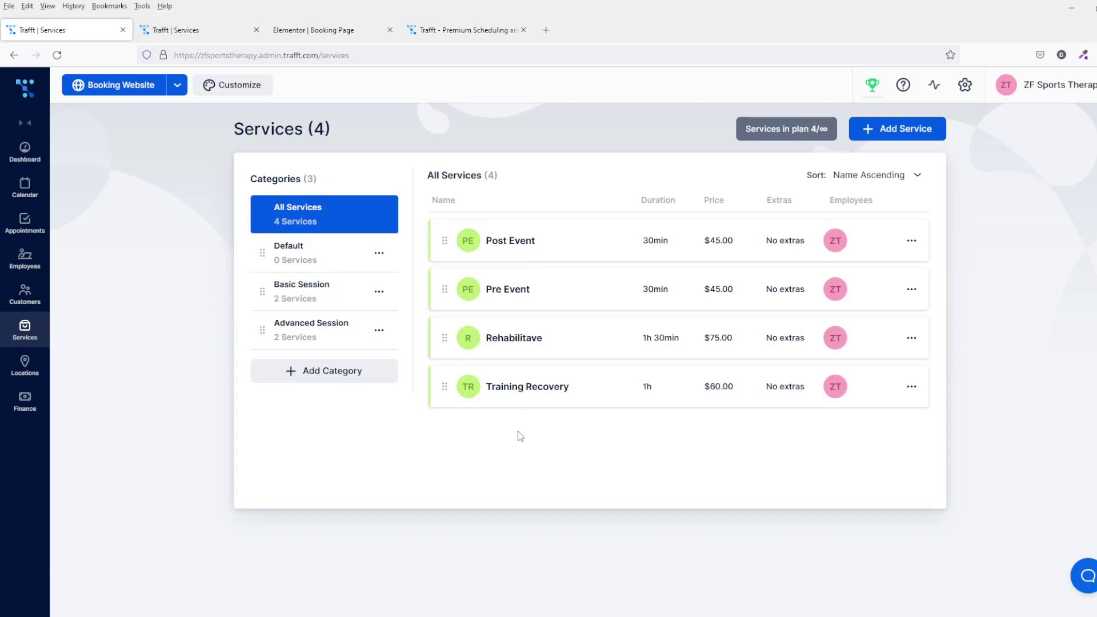
{"action": "left_click", "coordinate": [25, 365]}
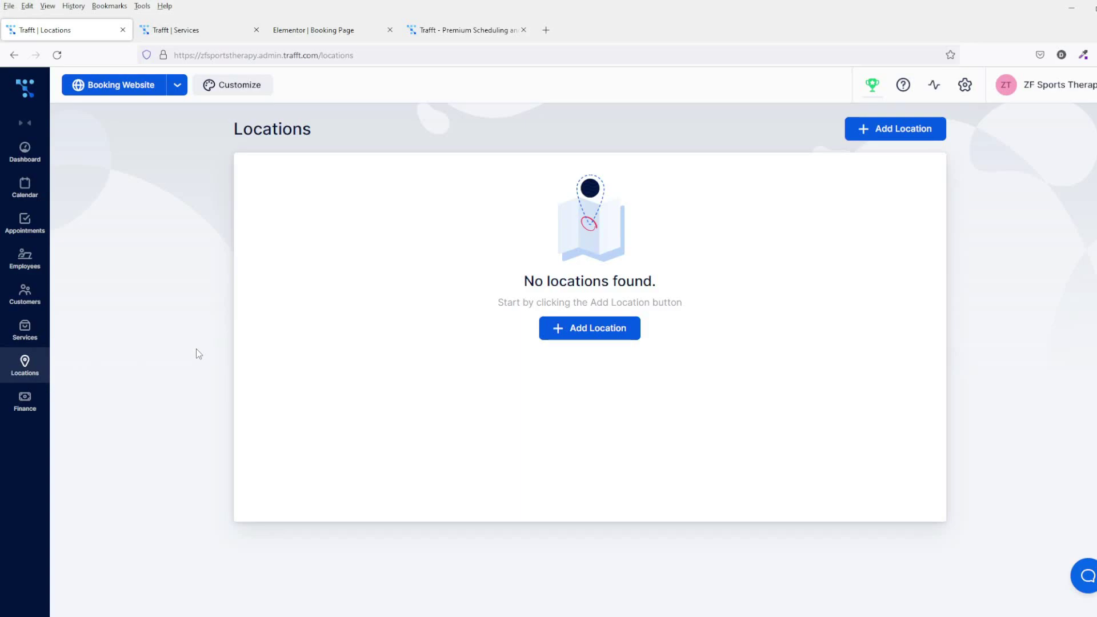
Step: View the New Location form, then the empty Finance Invoices list
{"action": "left_click", "coordinate": [599, 333]}
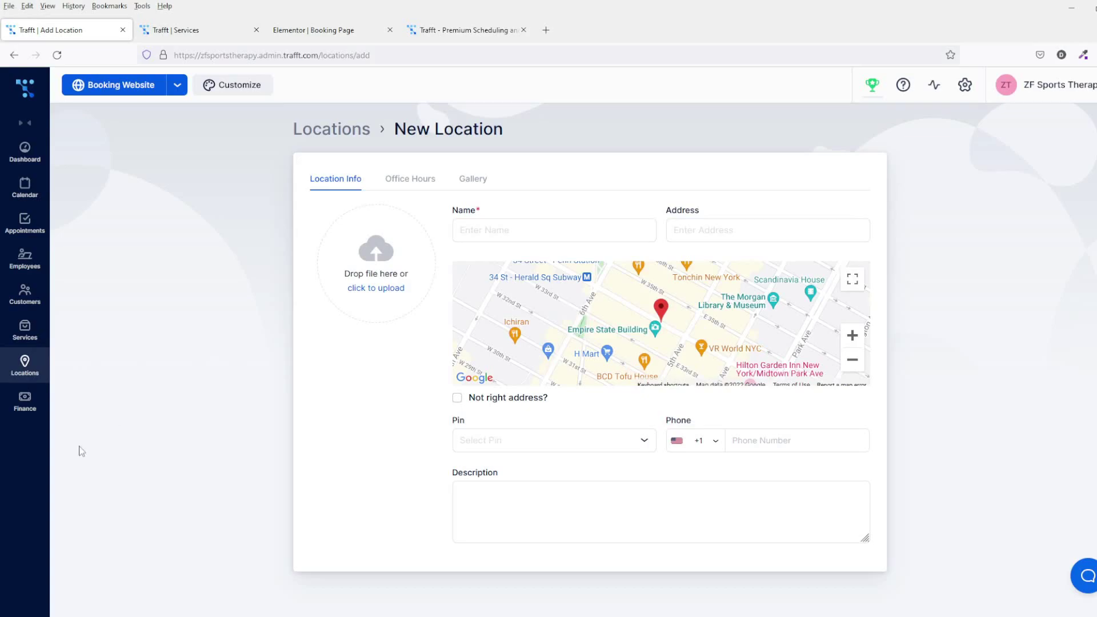
{"action": "left_click", "coordinate": [32, 408]}
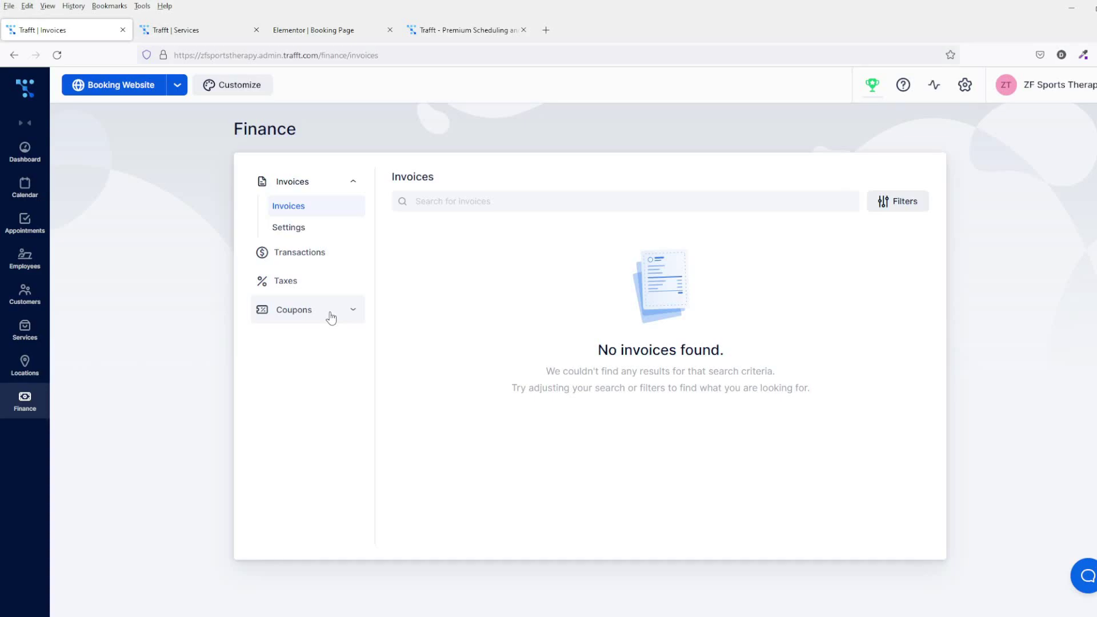
Step: Open Customize and scroll through the Look and Feel settings
{"action": "left_click", "coordinate": [235, 89]}
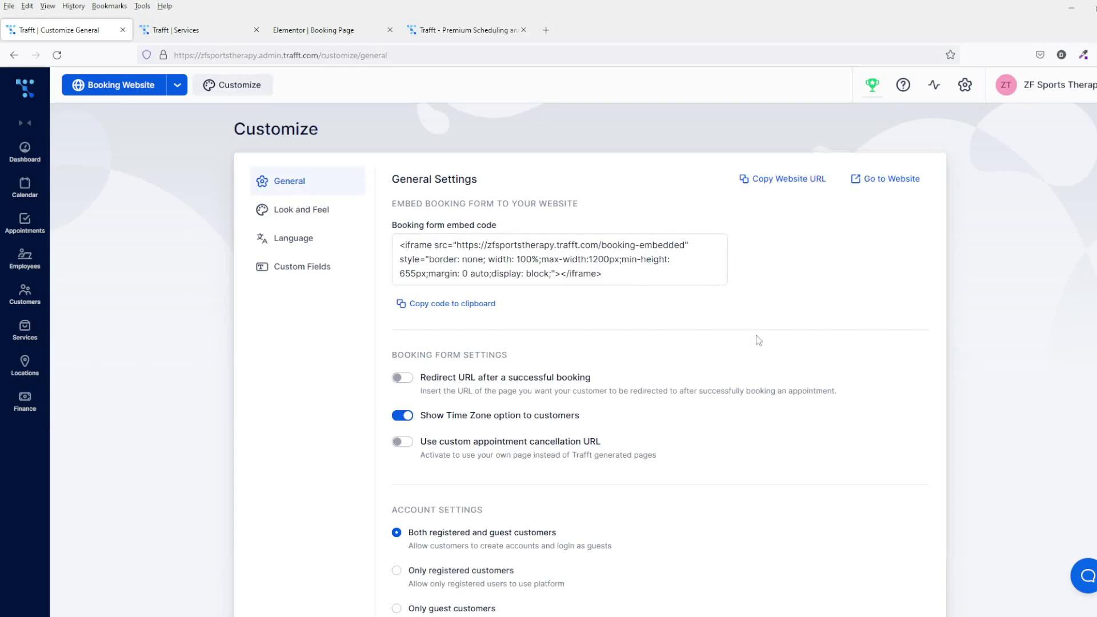
{"action": "left_click", "coordinate": [313, 212]}
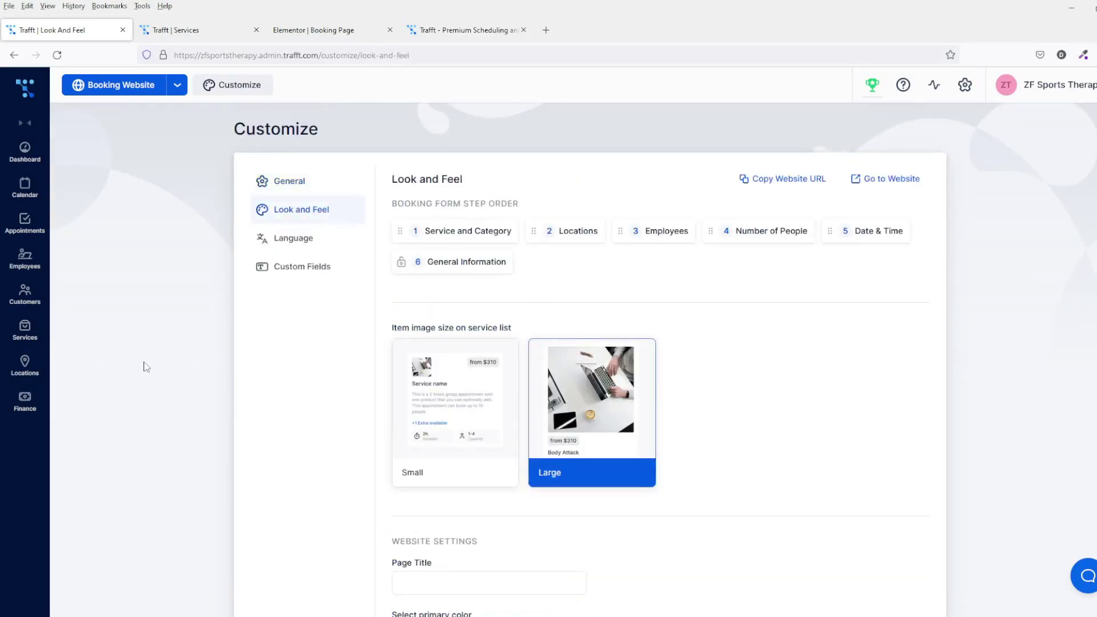
{"action": "scroll", "coordinate": [146, 367], "scroll_direction": "down", "scroll_amount": 4}
{"action": "scroll", "coordinate": [507, 324], "scroll_direction": "down", "scroll_amount": 1}
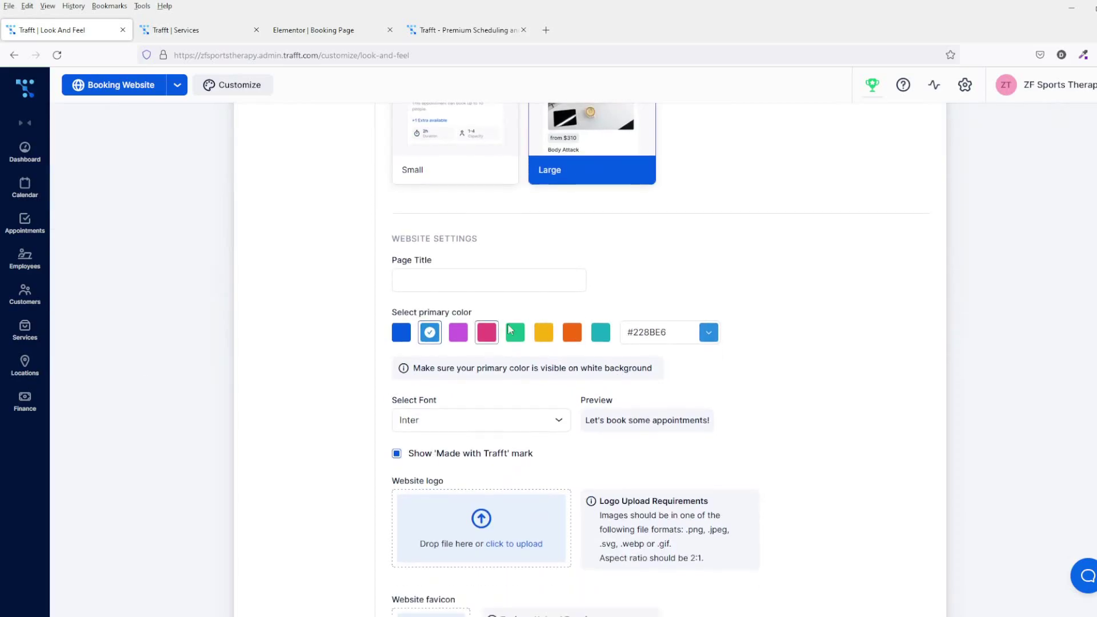
{"action": "scroll", "coordinate": [339, 422], "scroll_direction": "down", "scroll_amount": 2}
{"action": "scroll", "coordinate": [300, 244], "scroll_direction": "up", "scroll_amount": 7}
Step: View Language, then check Custom Fields' field types without adding one
{"action": "left_click", "coordinate": [298, 241]}
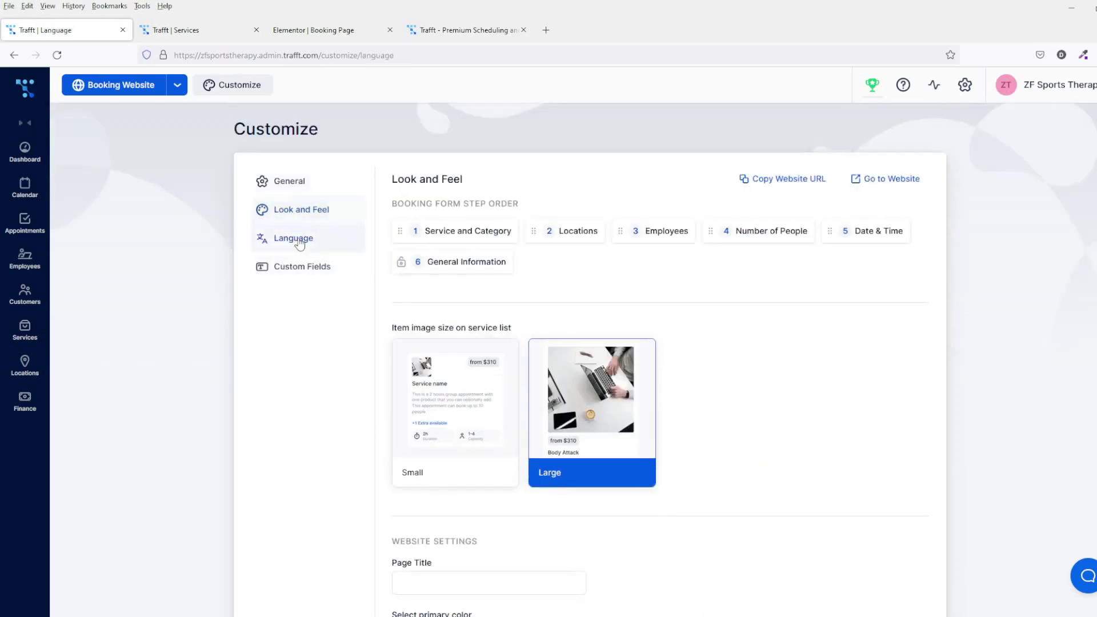
{"action": "left_click", "coordinate": [312, 272]}
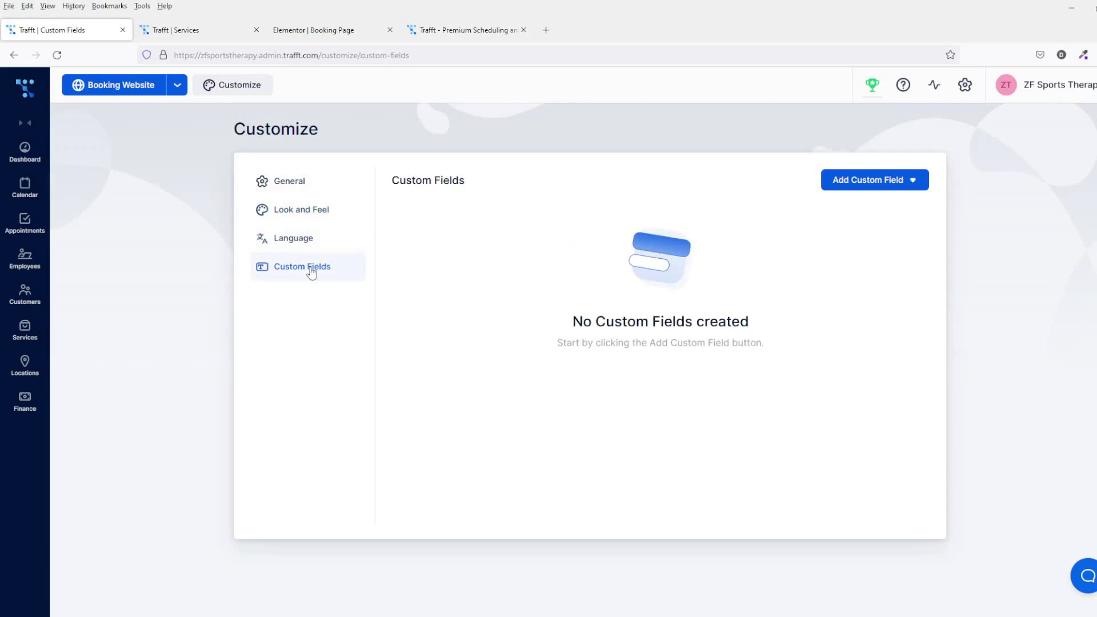
{"action": "left_click", "coordinate": [877, 182]}
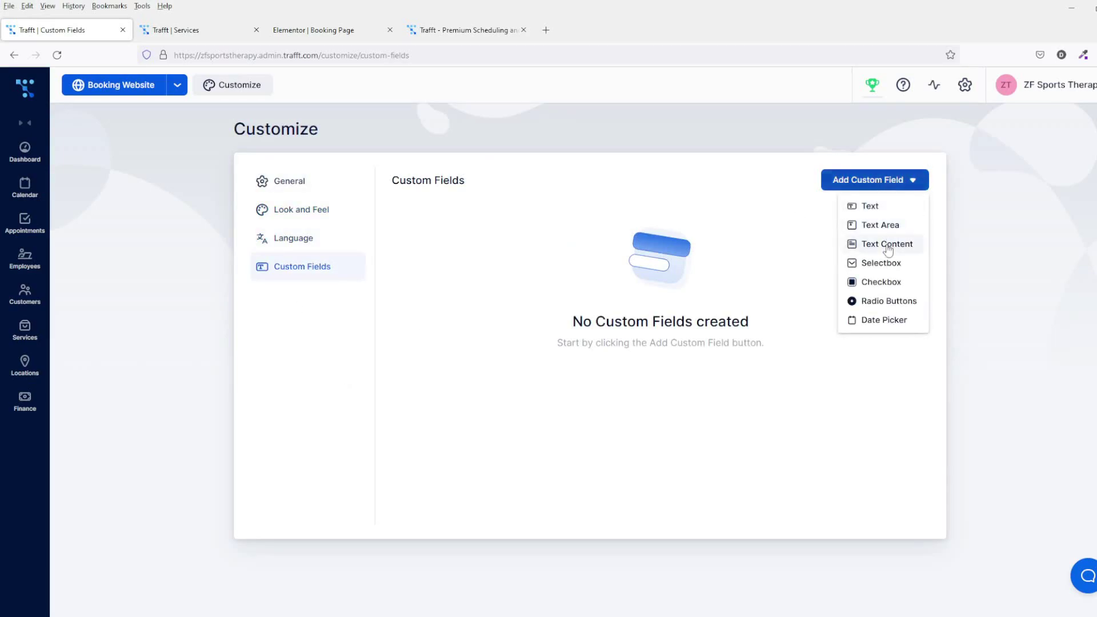
{"action": "left_click", "coordinate": [194, 248]}
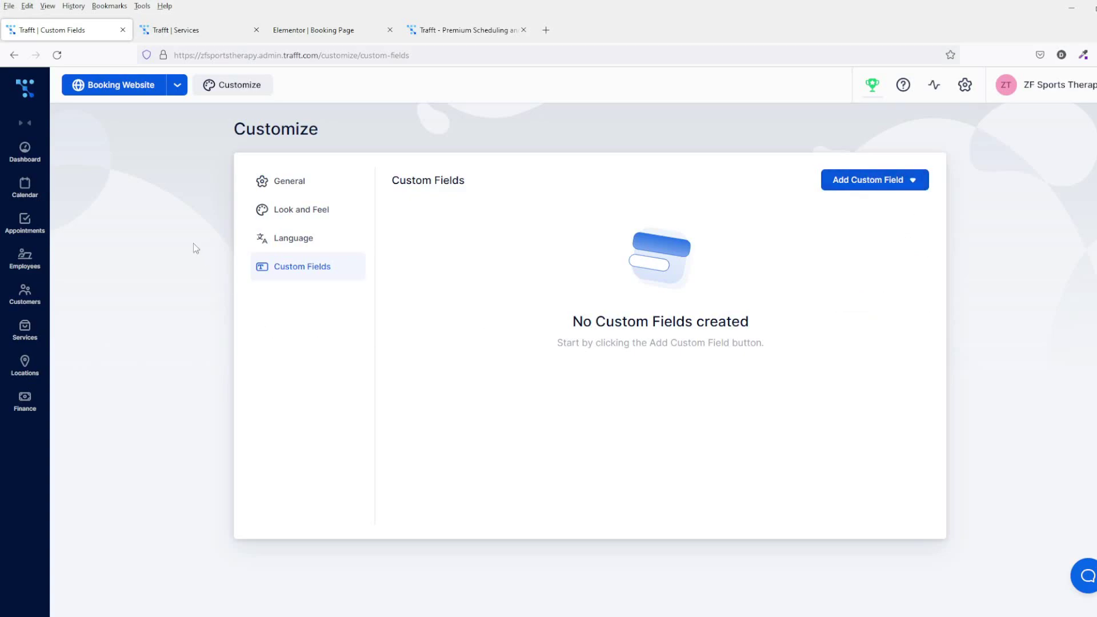
Step: Book Post Event on the public site for February 11, 2022 at 9:00 am
{"action": "left_click", "coordinate": [181, 30]}
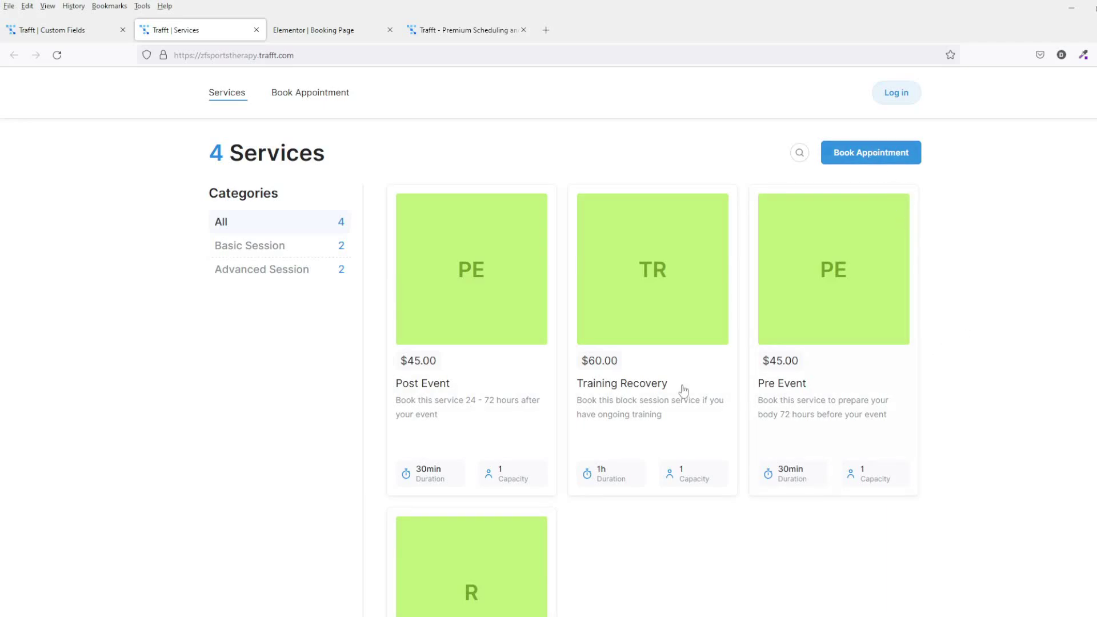
{"action": "left_click", "coordinate": [461, 272]}
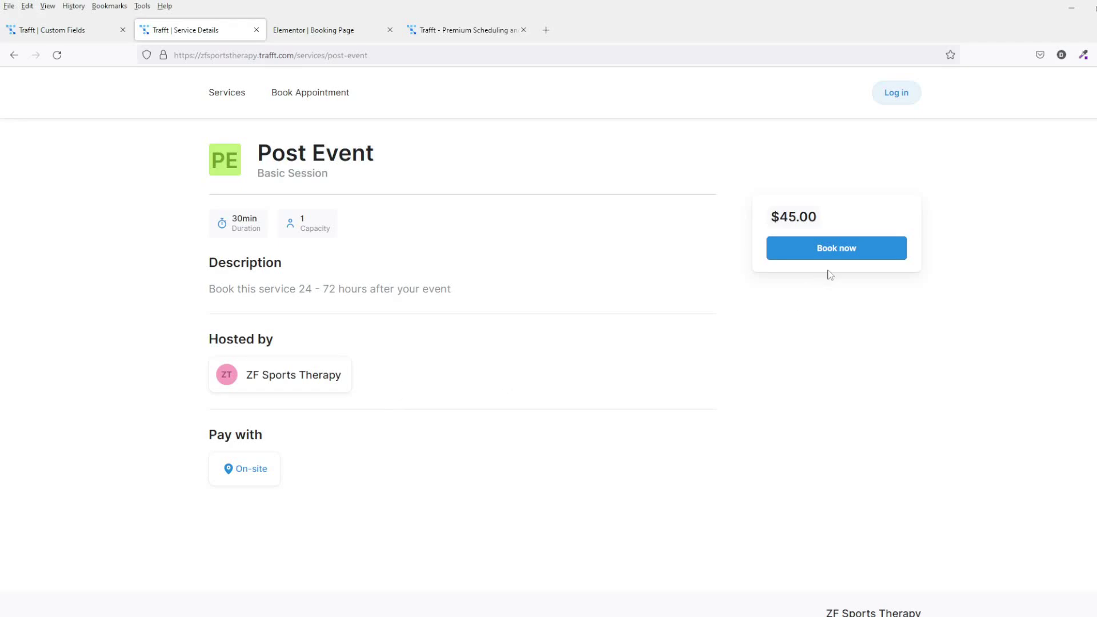
{"action": "left_click", "coordinate": [838, 251]}
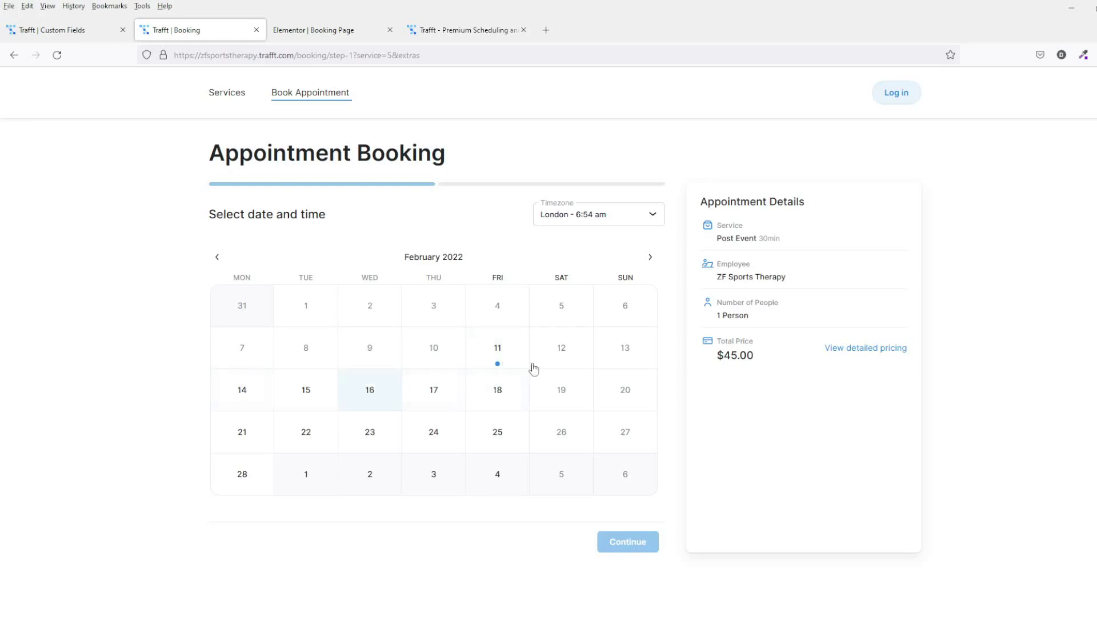
{"action": "left_click", "coordinate": [499, 358]}
{"action": "left_click", "coordinate": [323, 357]}
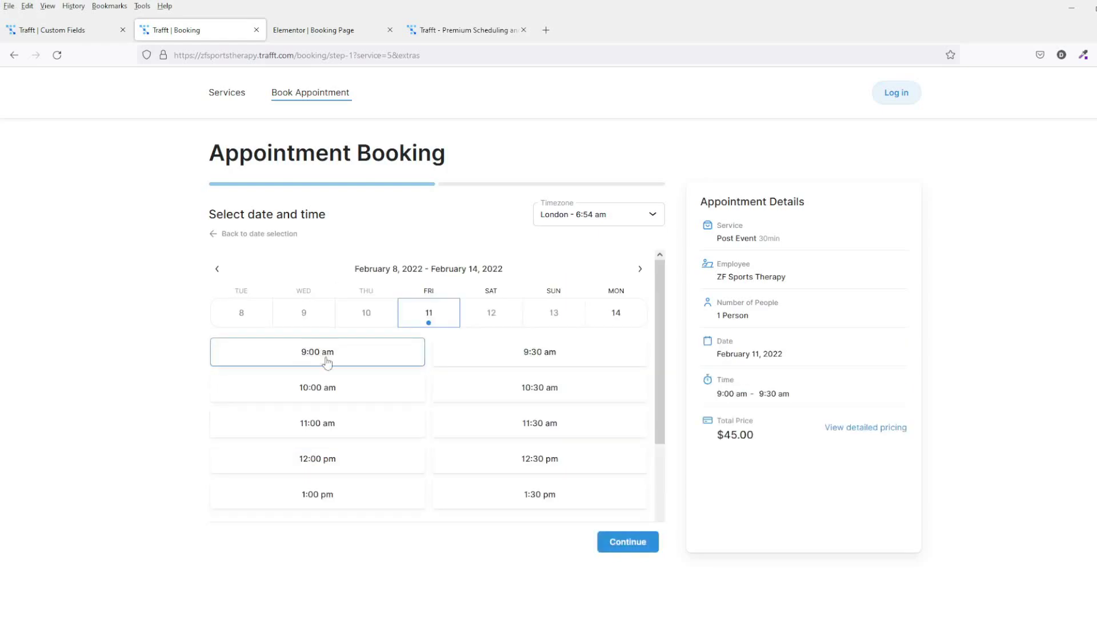
{"action": "left_click", "coordinate": [326, 361]}
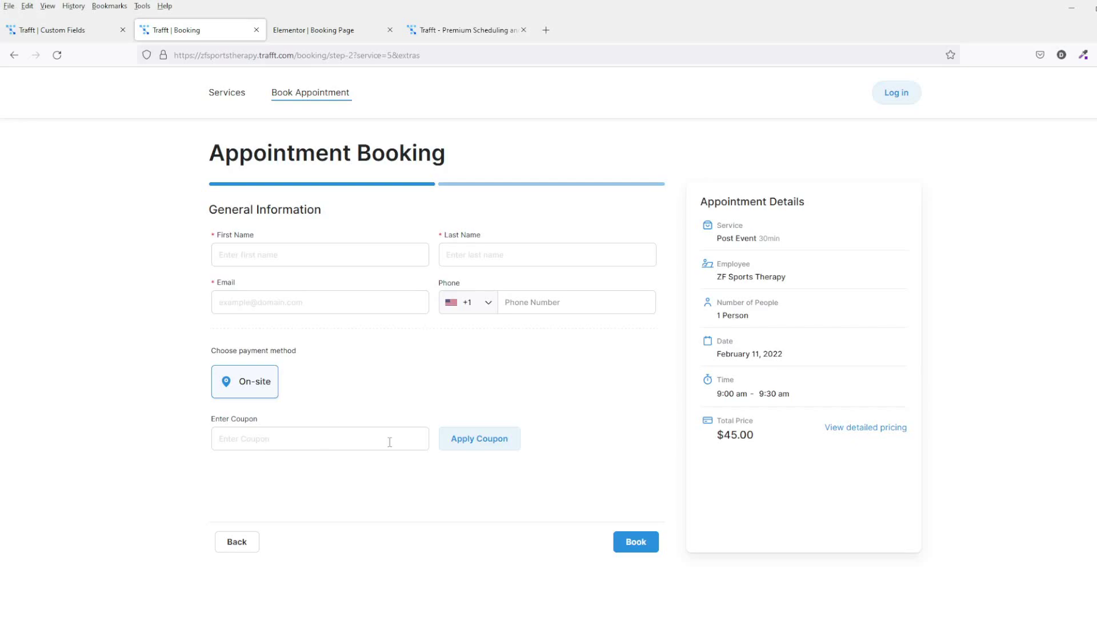
{"action": "left_click", "coordinate": [641, 543]}
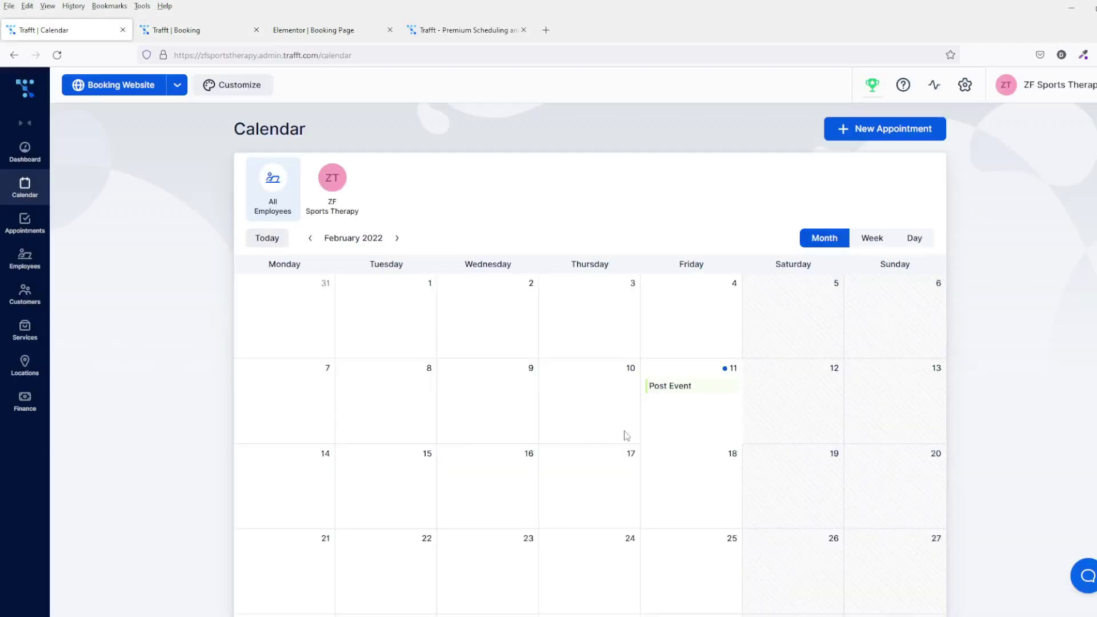
Step: Inspect the February 11 Post Event appointment, then go to Customize for the embed code
{"action": "left_click", "coordinate": [675, 392]}
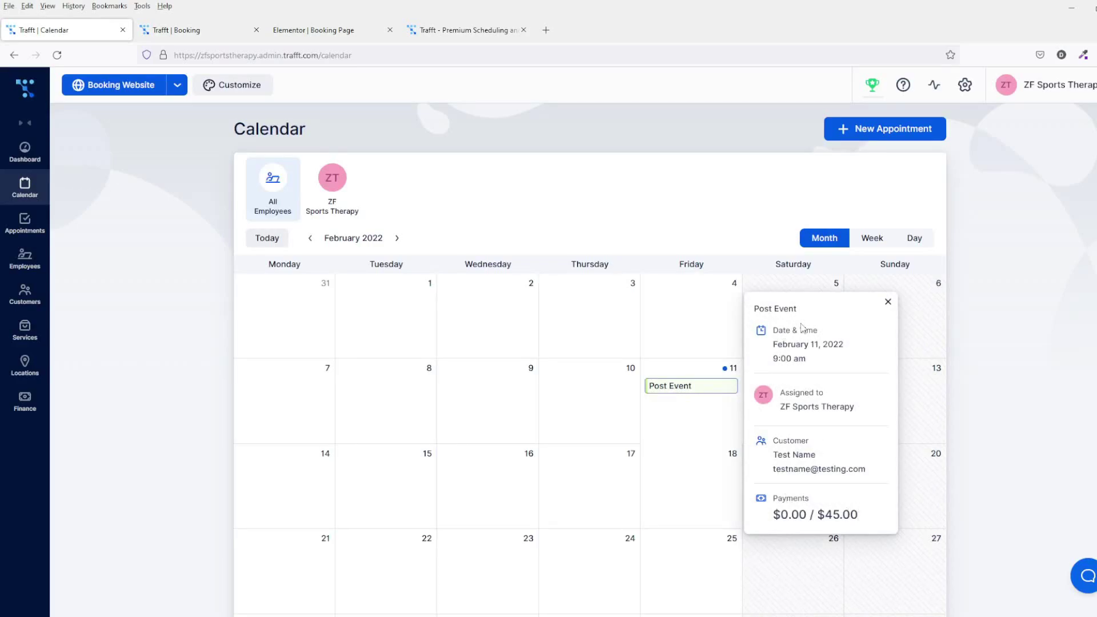
{"action": "left_click", "coordinate": [191, 346]}
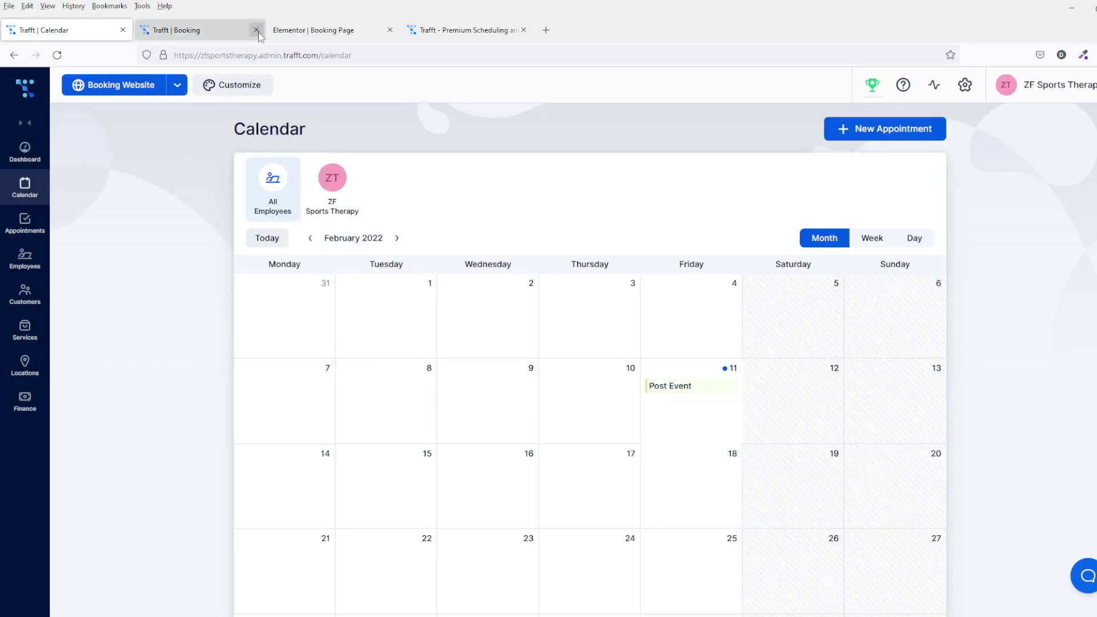
{"action": "left_click", "coordinate": [238, 93]}
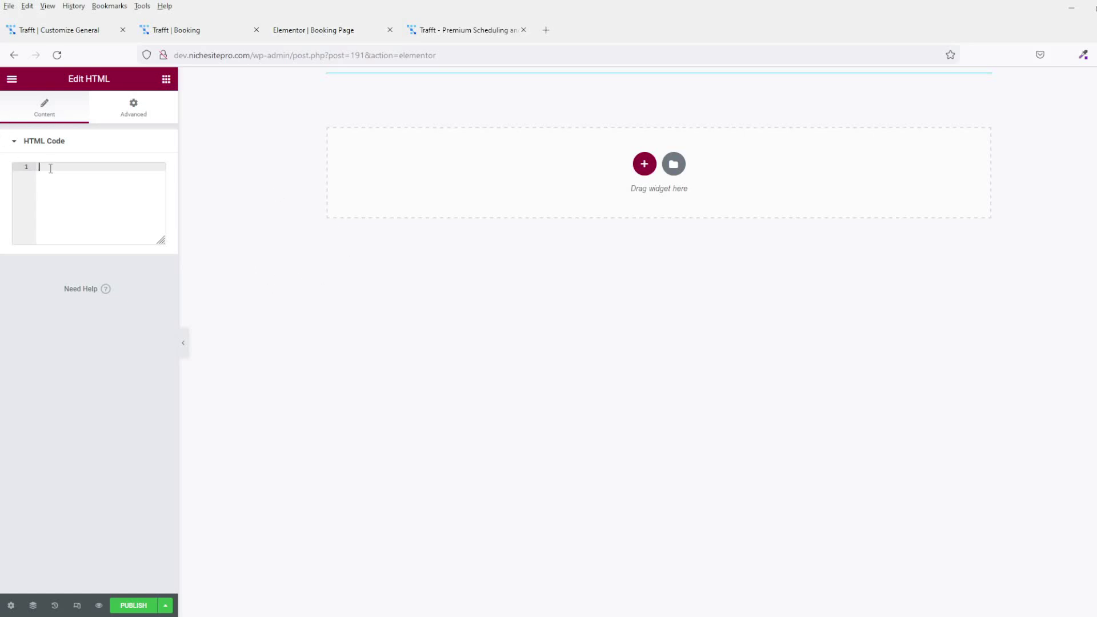
Step: Paste the booking iframe code and test-book Basic Session, Pre Event, February 14 at 10:00 am
{"action": "key", "text": "ctrl+v"}
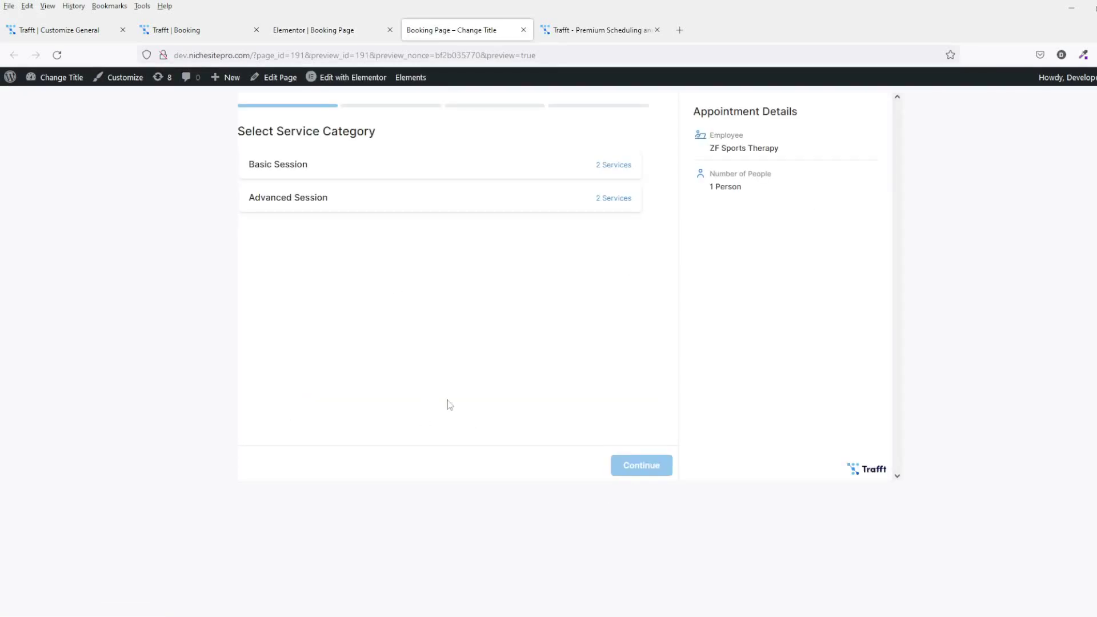
{"action": "left_click", "coordinate": [285, 169]}
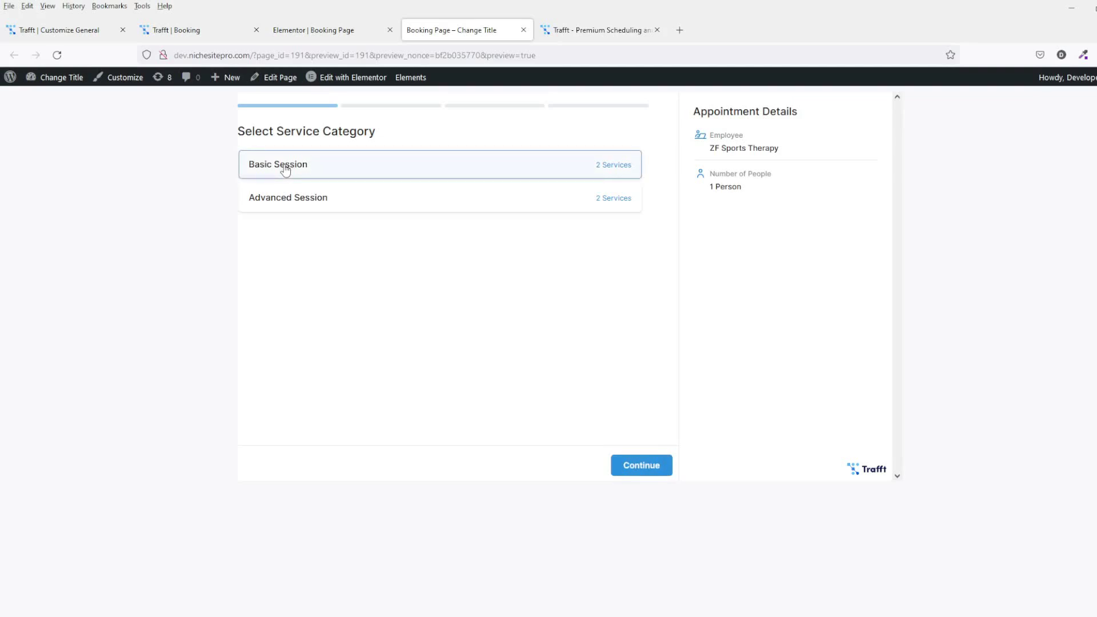
{"action": "left_click", "coordinate": [657, 468]}
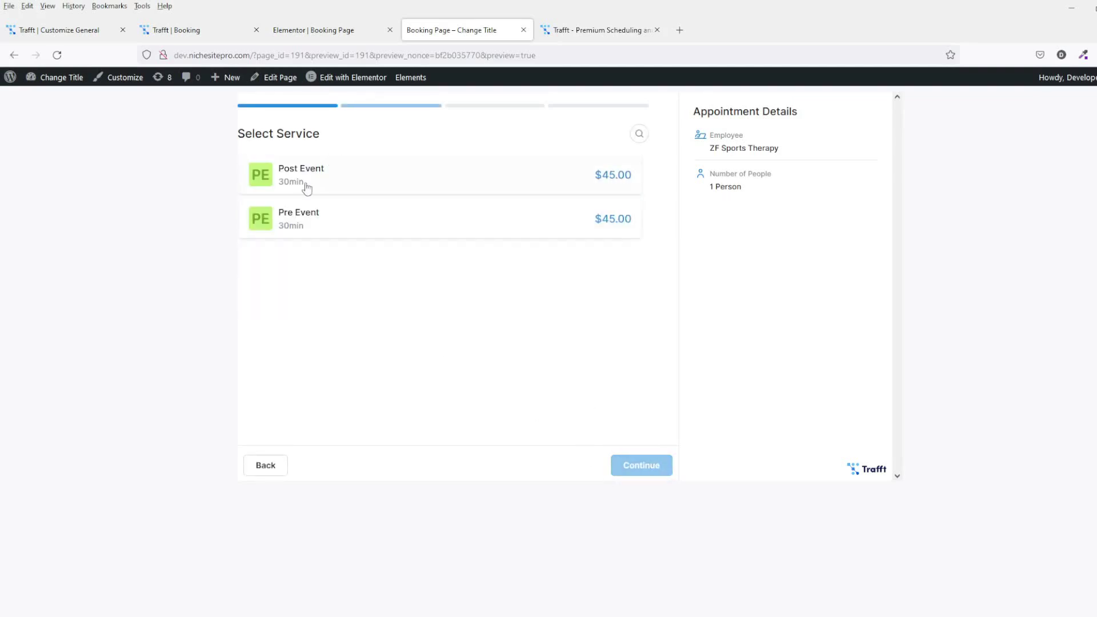
{"action": "left_click", "coordinate": [296, 222]}
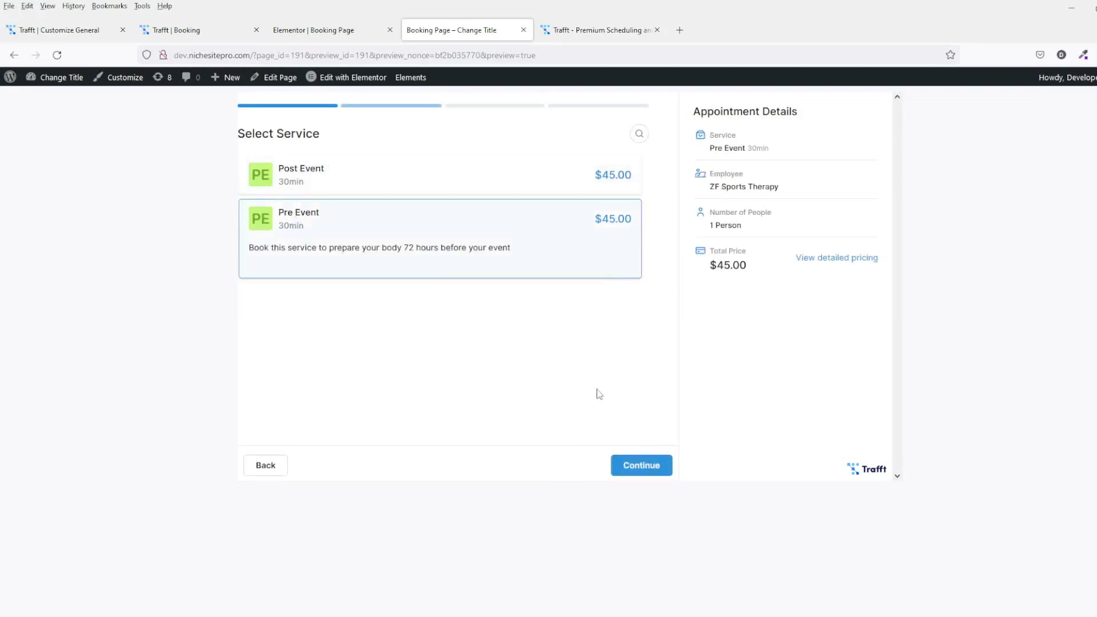
{"action": "left_click", "coordinate": [644, 468]}
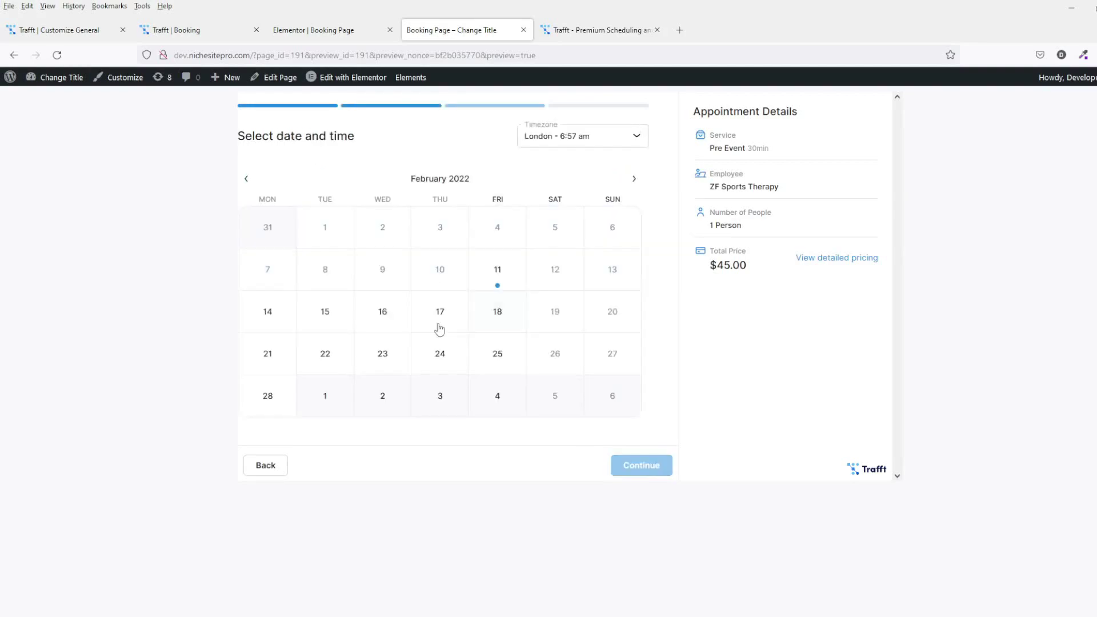
{"action": "left_click", "coordinate": [267, 312]}
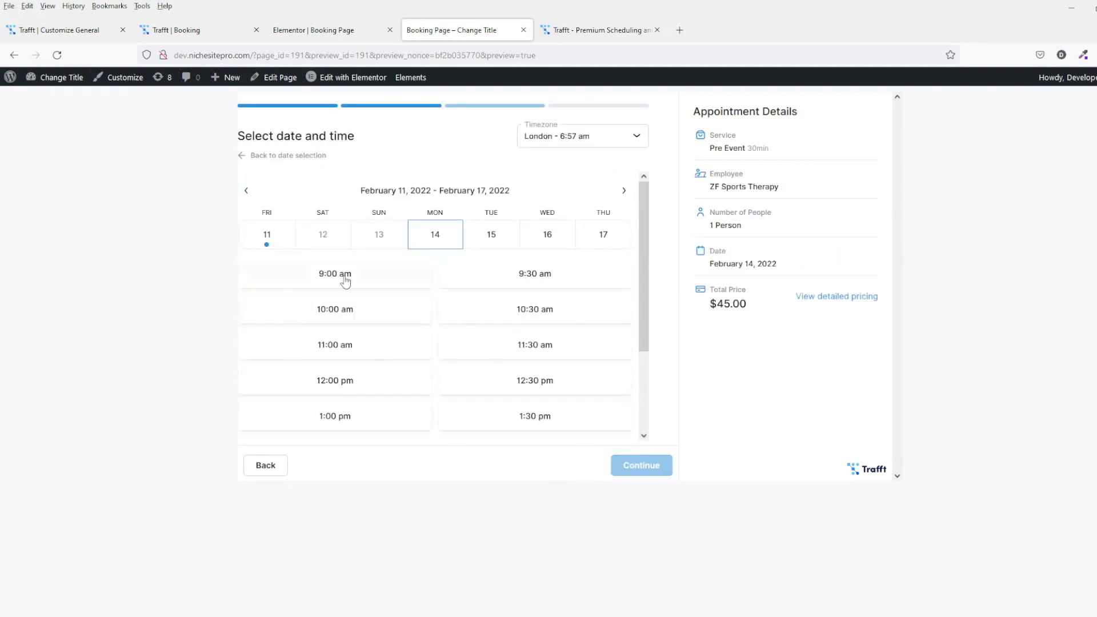
{"action": "left_click", "coordinate": [641, 465]}
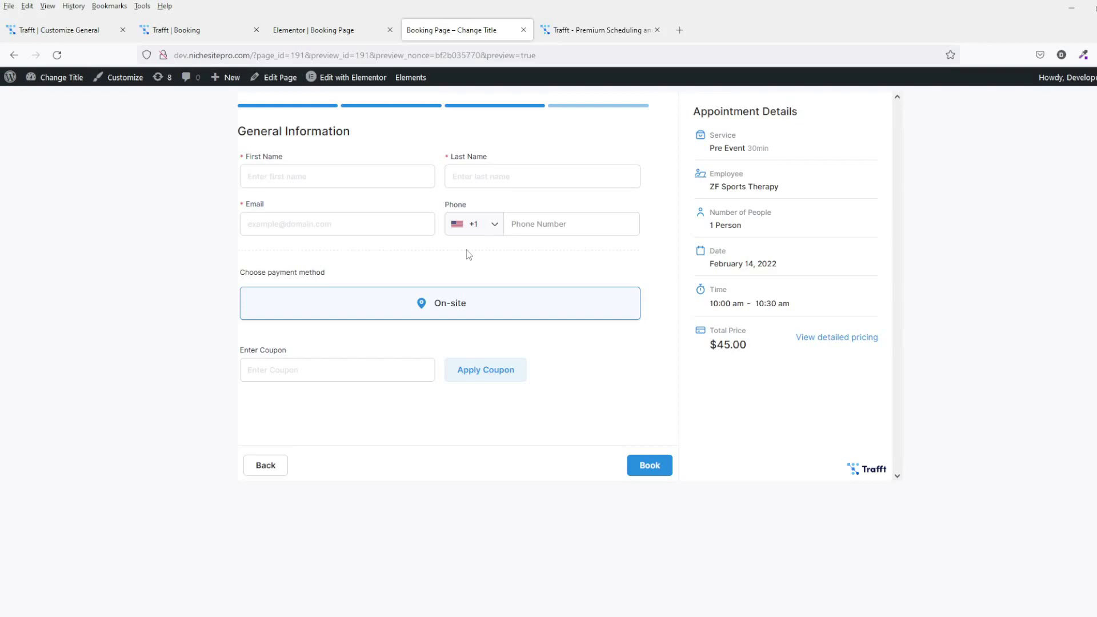
Step: Back in the Elementor editor, preview the page at mobile width, then tablet width
{"action": "key", "text": "ctrl+shift+Tab"}
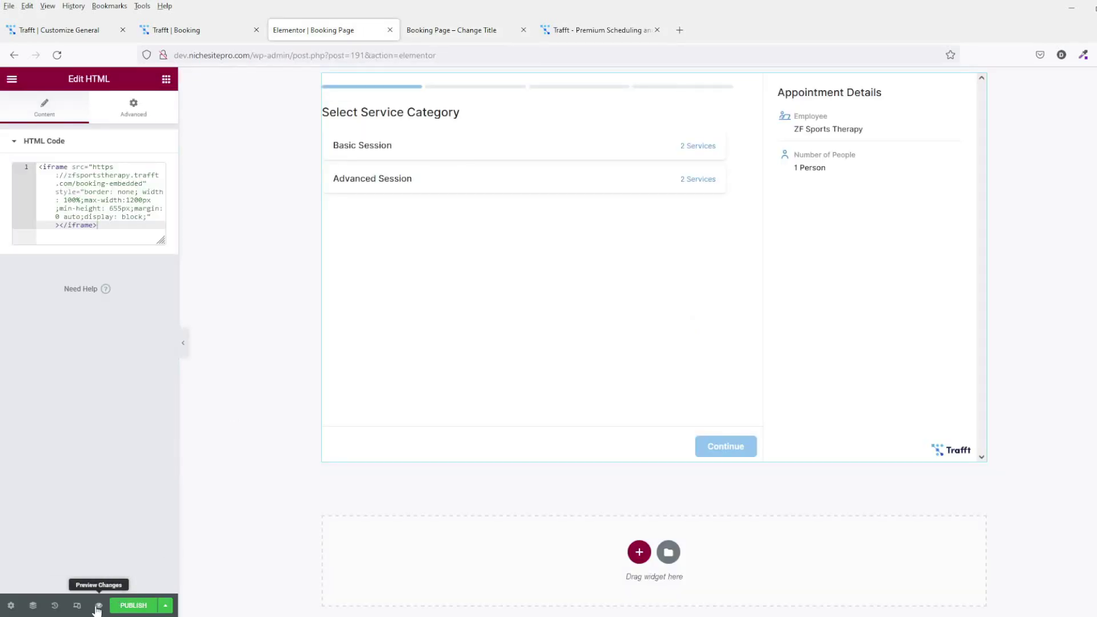
{"action": "left_click", "coordinate": [77, 605]}
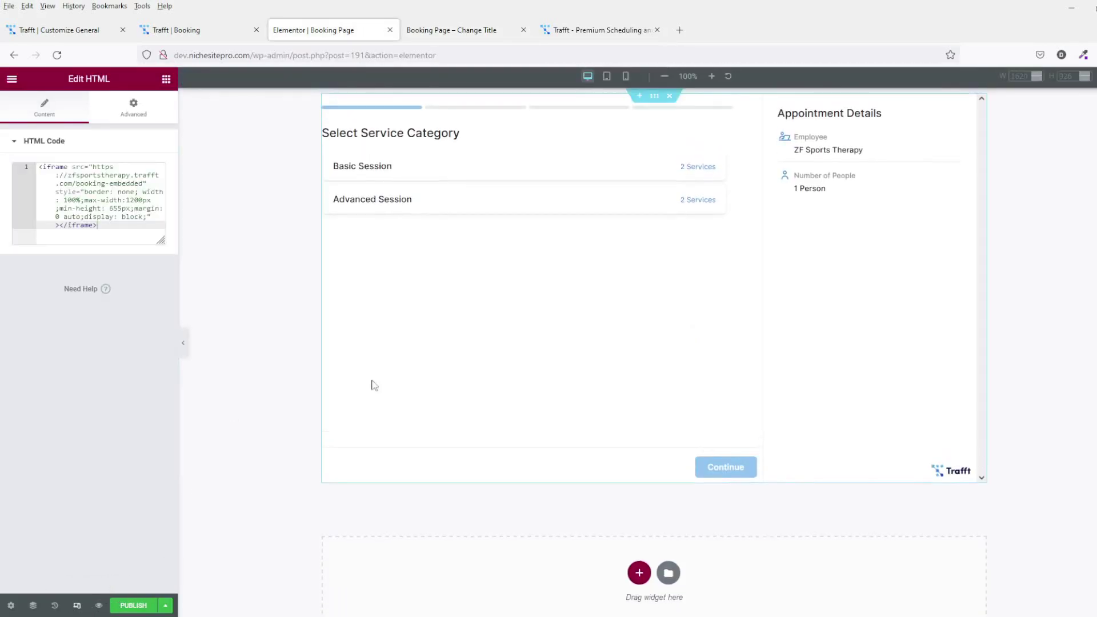
{"action": "left_click", "coordinate": [626, 79]}
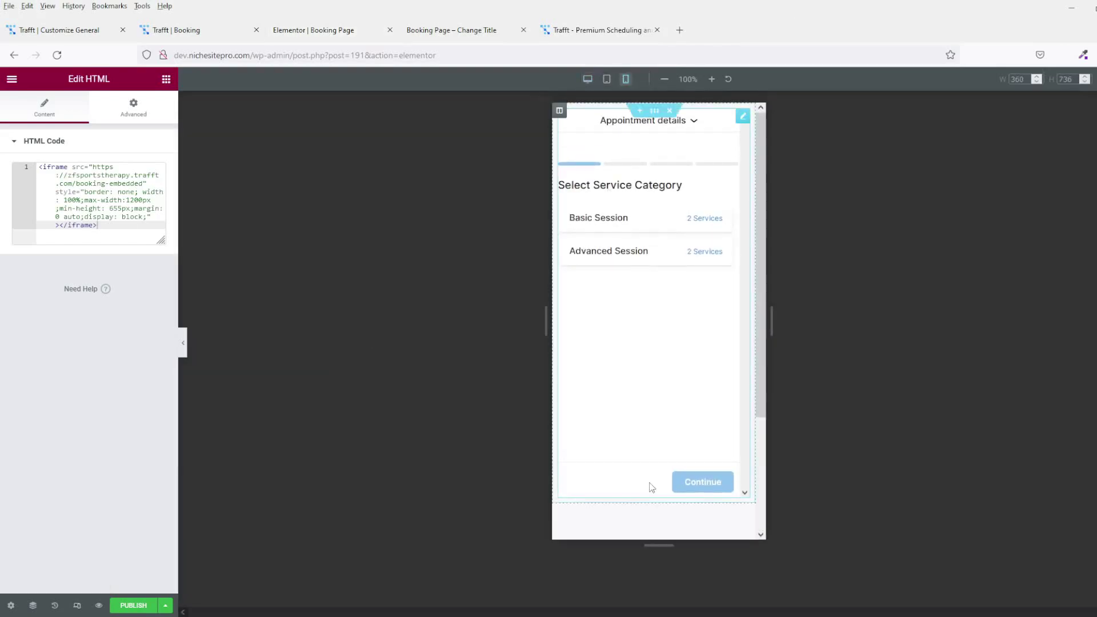
{"action": "left_click", "coordinate": [608, 80]}
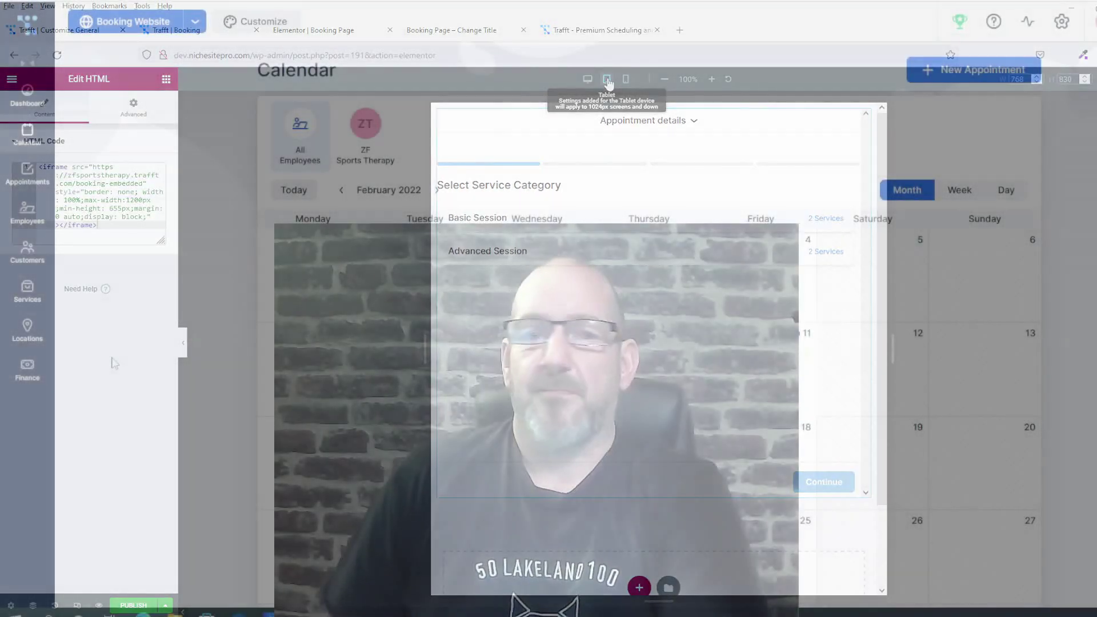